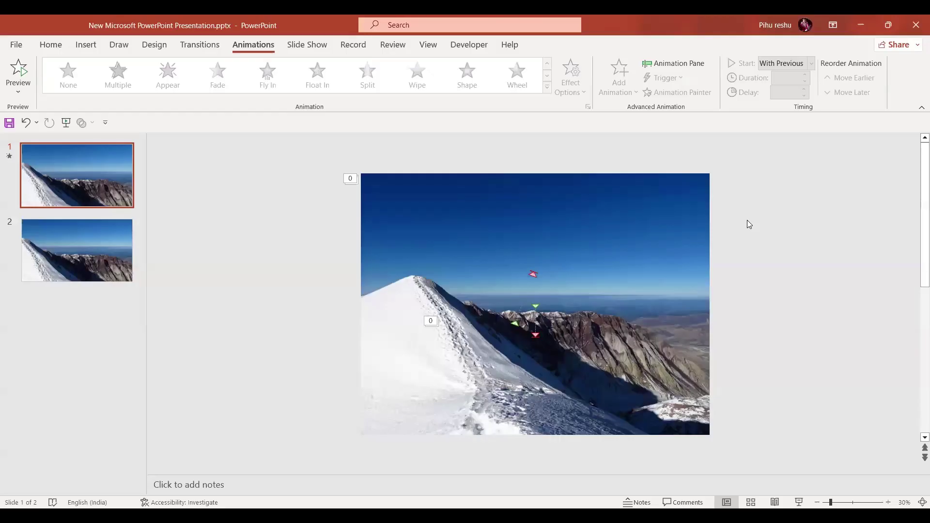
Step: Show slide 2 and select its snowy mountain photo
click(124, 246)
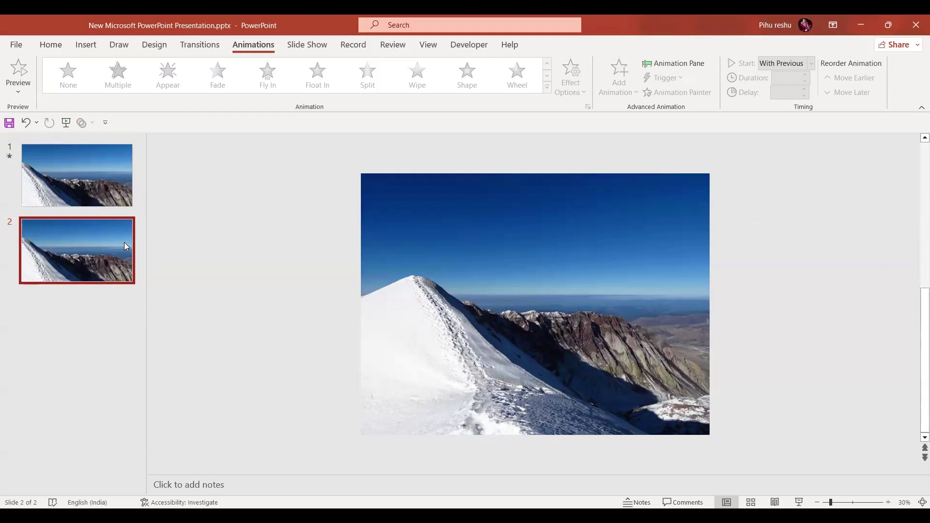
click(490, 326)
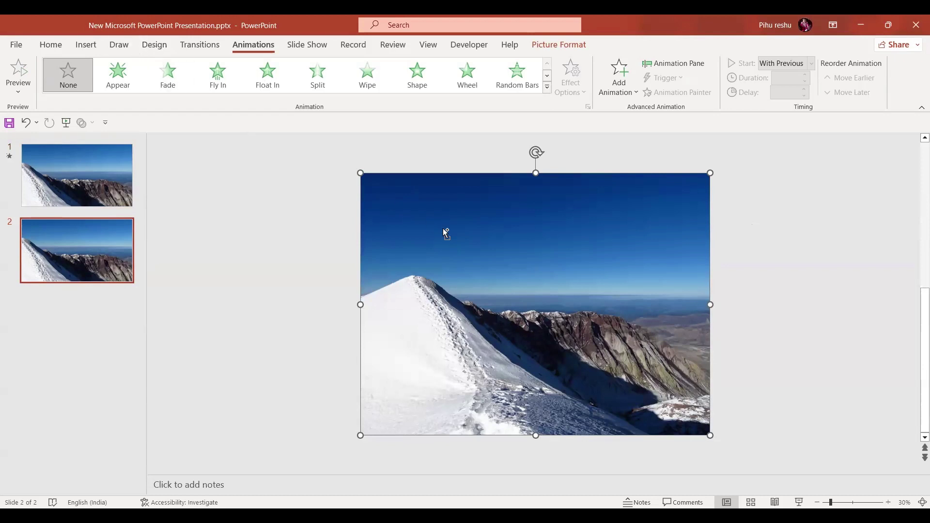
Step: Nudge the mountain photo, then apply Align Center and Align Middle to it
key(Right)
key(Down)
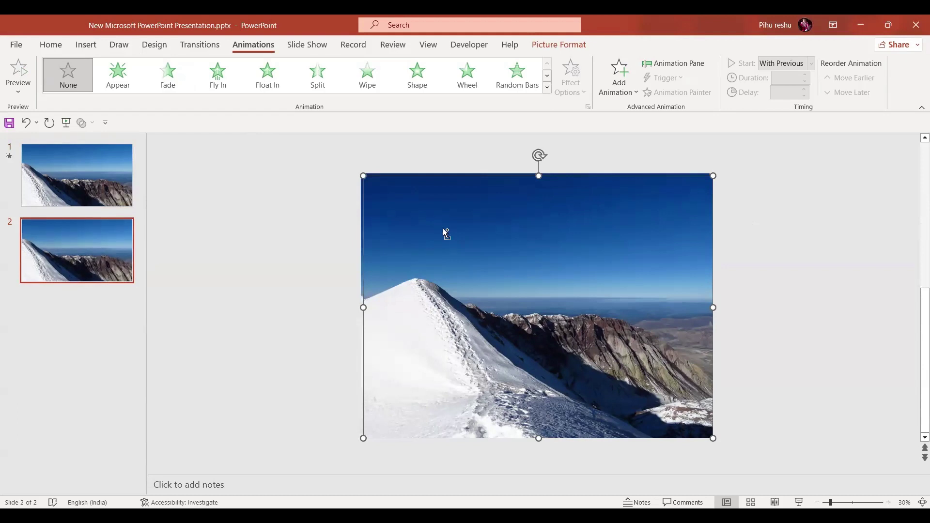
key(Left)
key(Up)
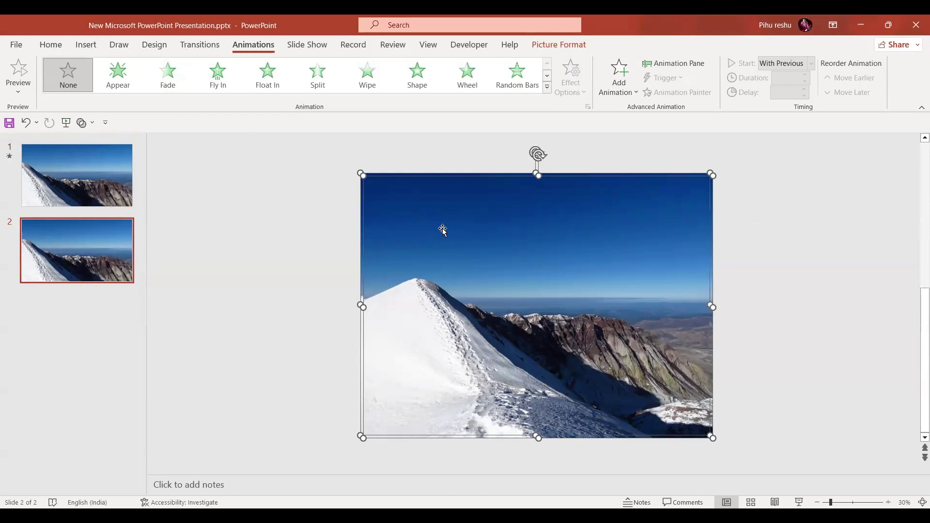
click(562, 46)
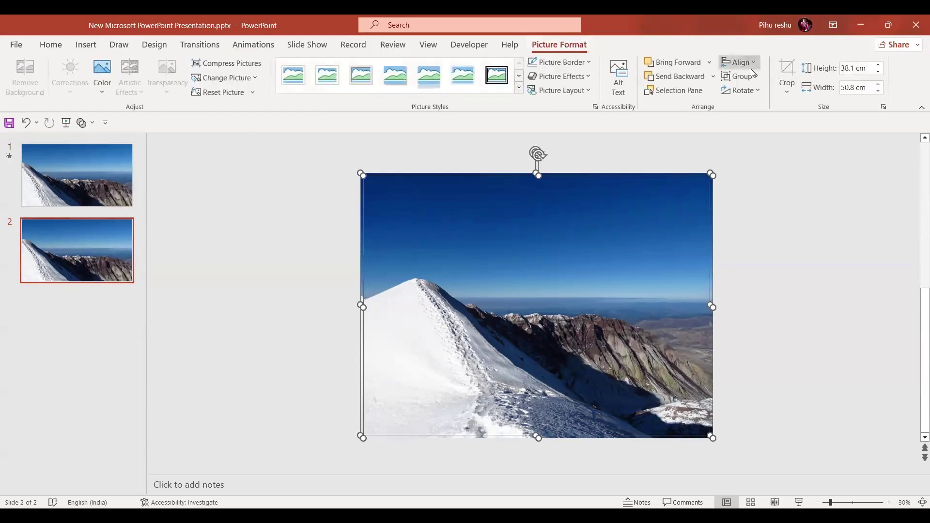
click(738, 62)
click(760, 98)
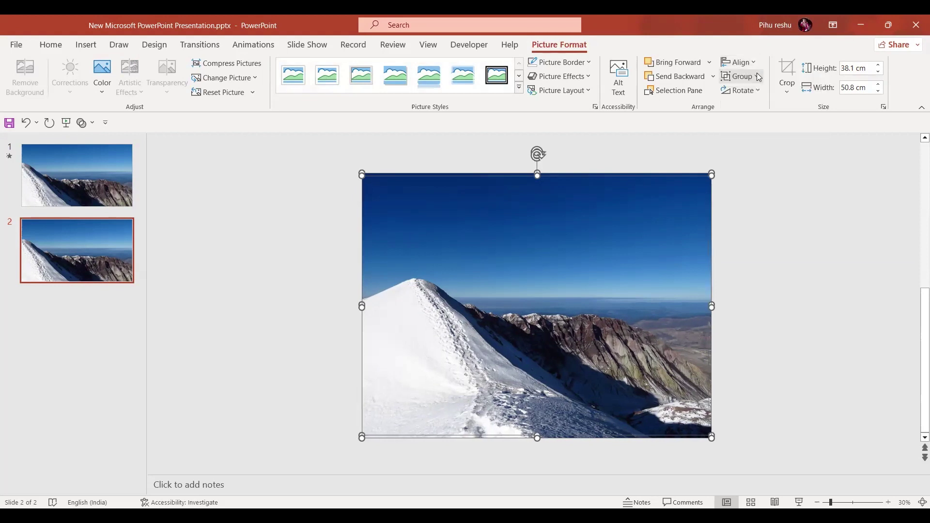
click(738, 62)
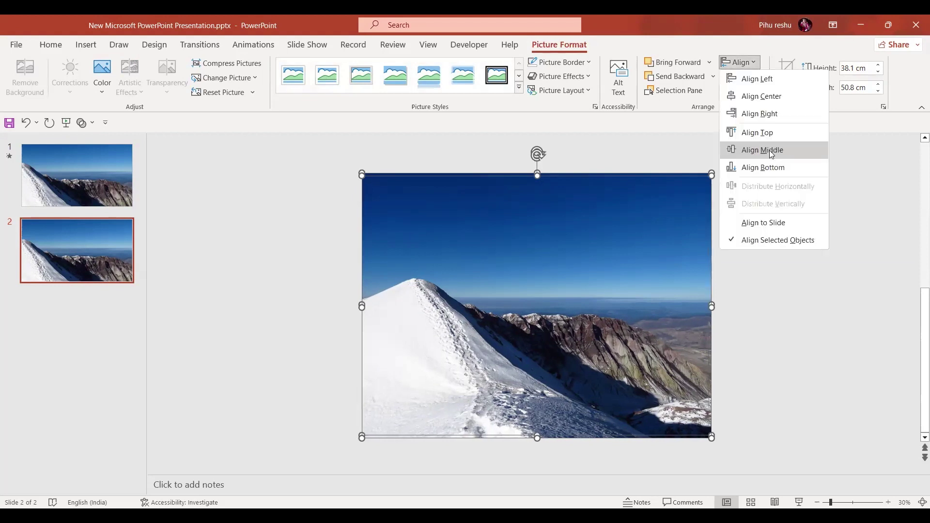
click(769, 150)
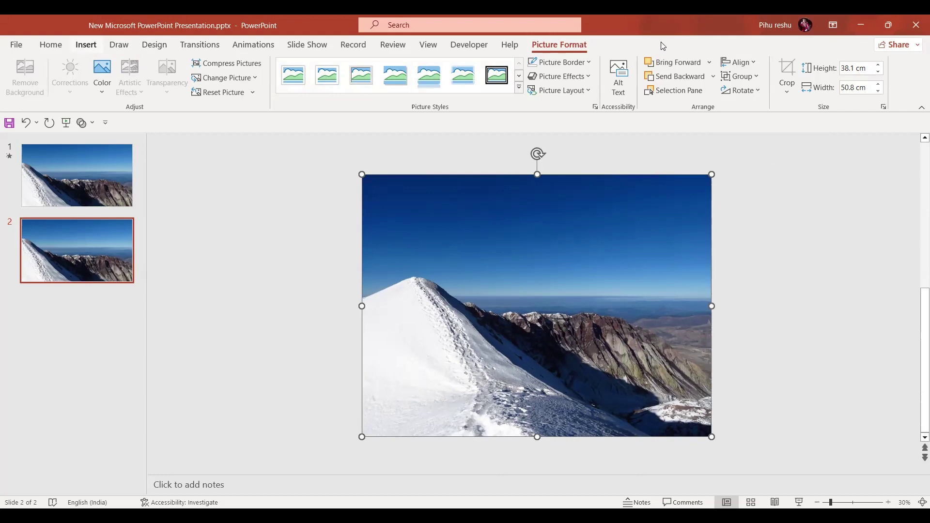
Step: Draw a text box across the photo's middle and enter PPTGENICS in Arial Black
click(542, 75)
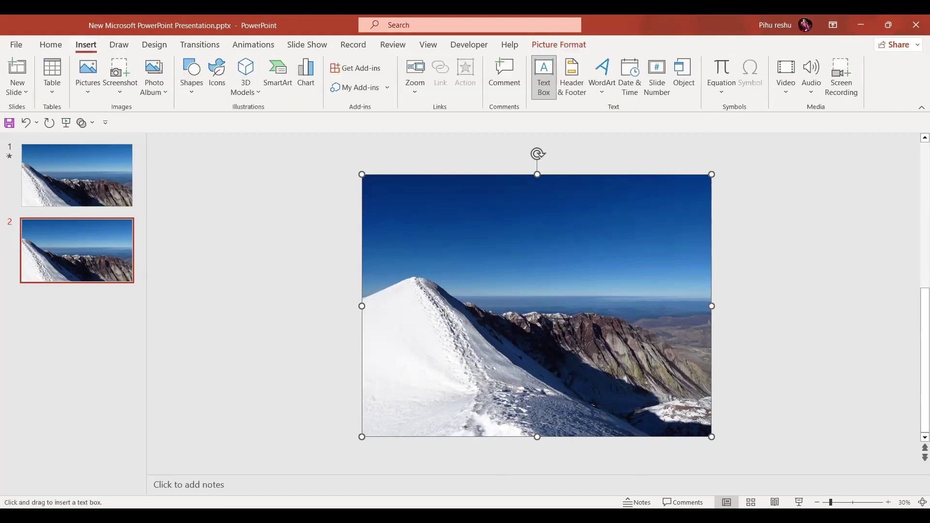
drag(444, 313, 620, 351)
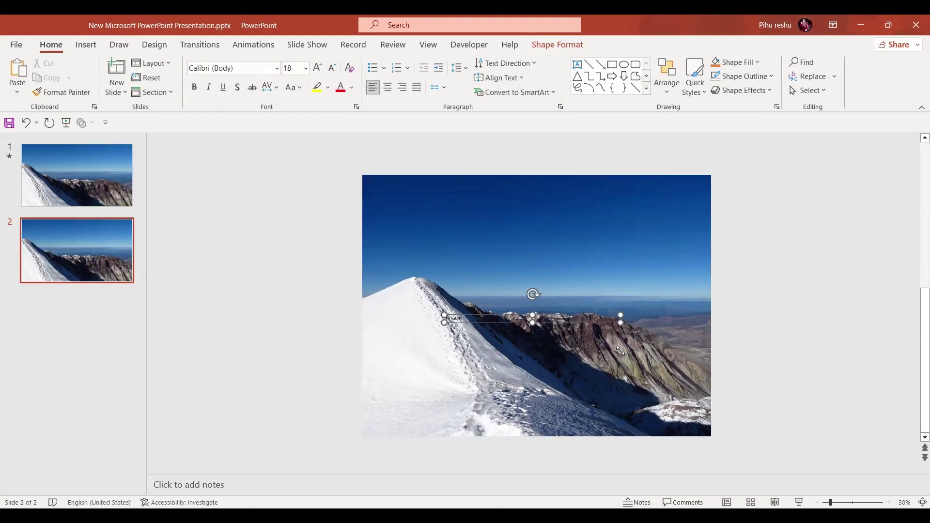
text(S)
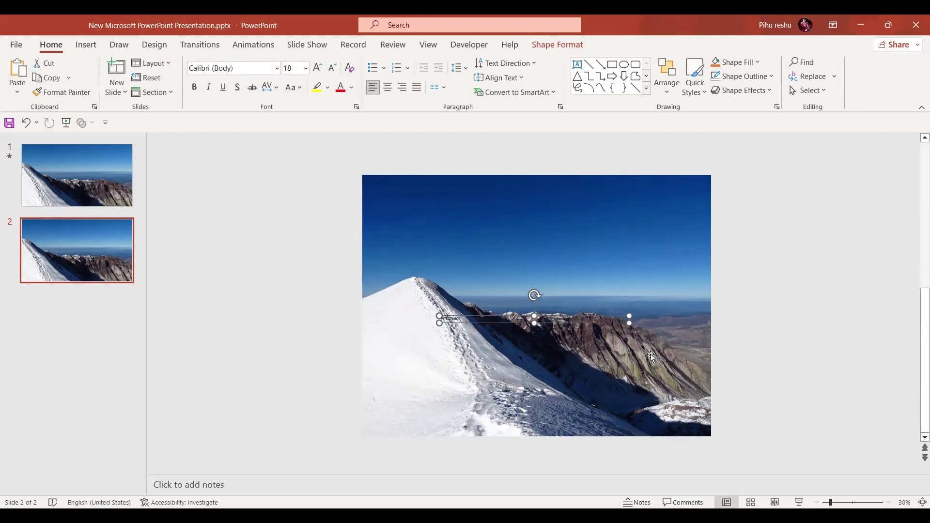
click(276, 68)
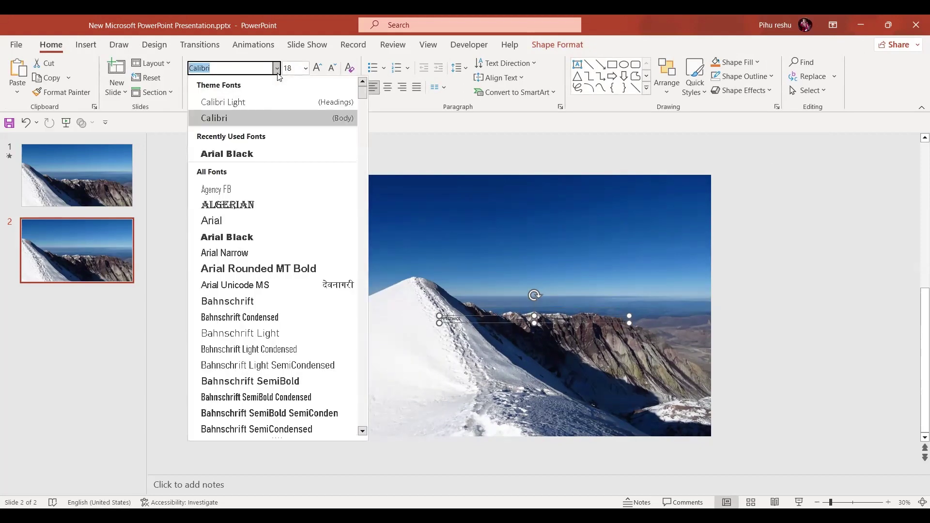
click(258, 158)
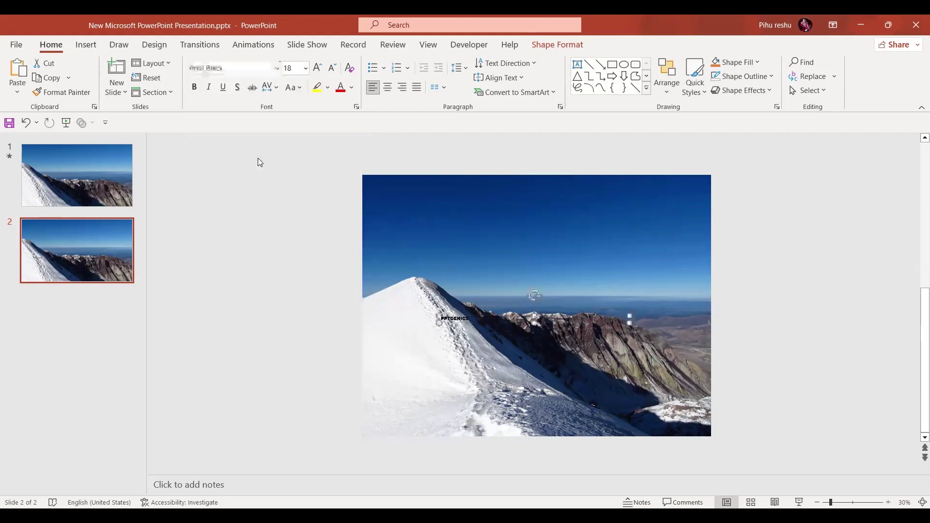
Step: Enlarge the PPTGENICS text to 96 pt and narrow the text box to fit
click(317, 68)
click(317, 68)
click(317, 67)
click(318, 68)
click(317, 68)
click(317, 67)
click(317, 68)
click(317, 68)
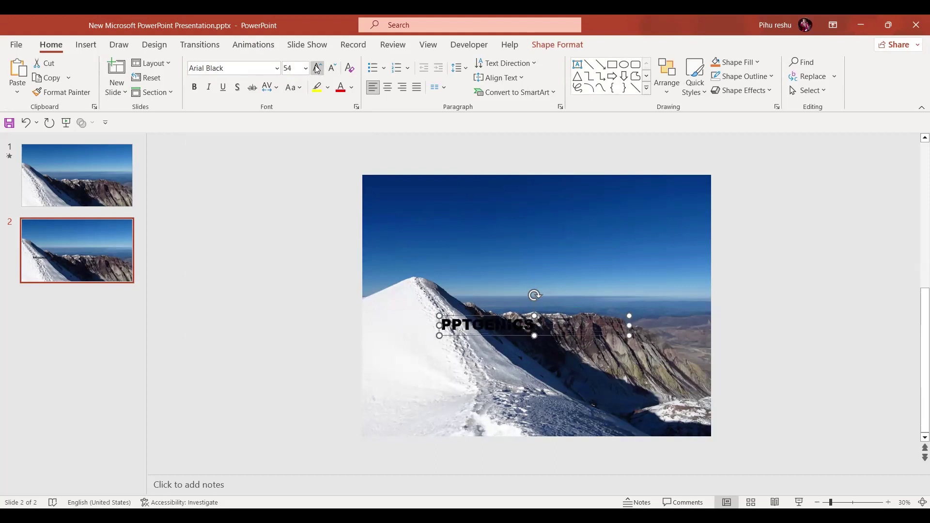
click(317, 68)
click(318, 68)
click(318, 68)
click(317, 68)
click(317, 68)
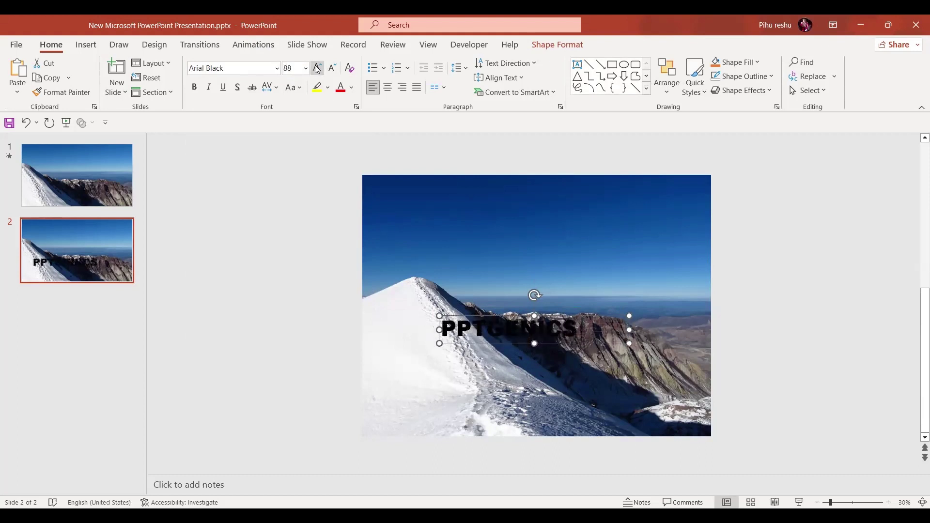
click(317, 68)
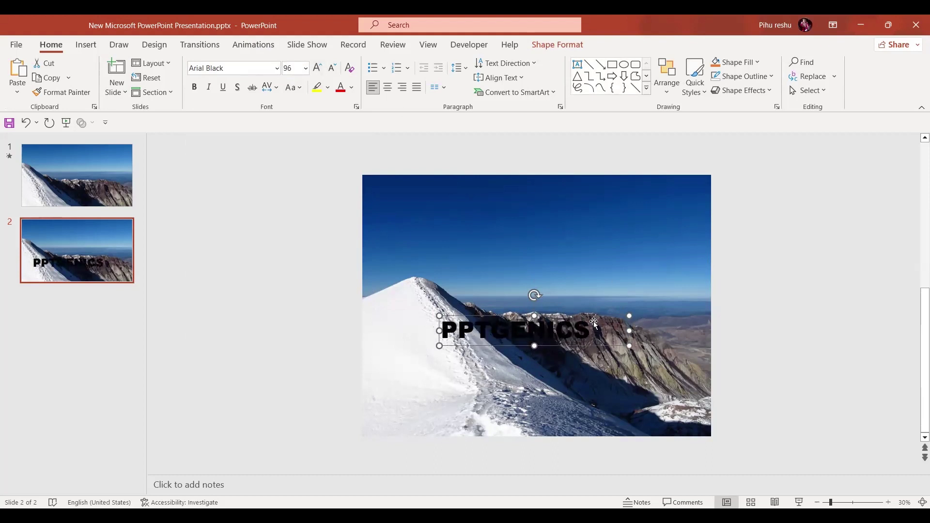
drag(630, 332, 609, 314)
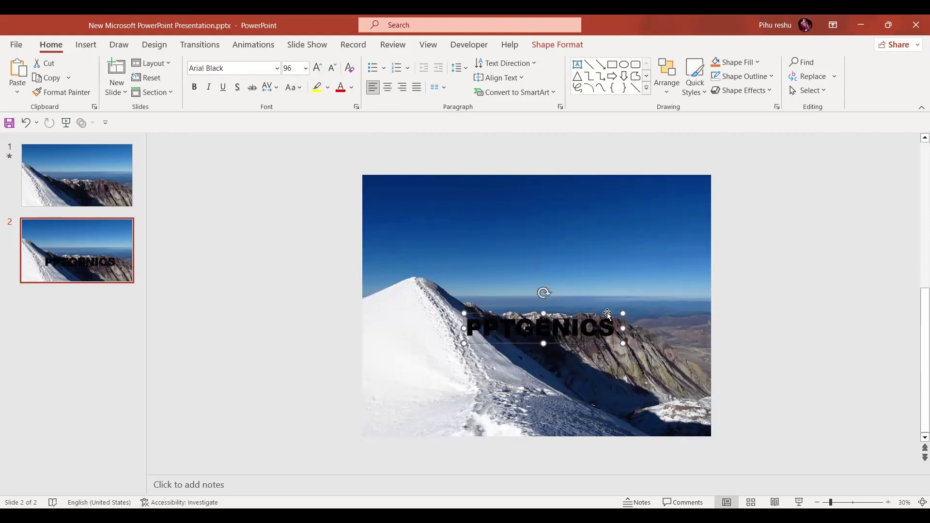
Step: Intersect the photo with the PPTGENICS text box, inspect the cut-out letters, then undo the move
click(485, 238)
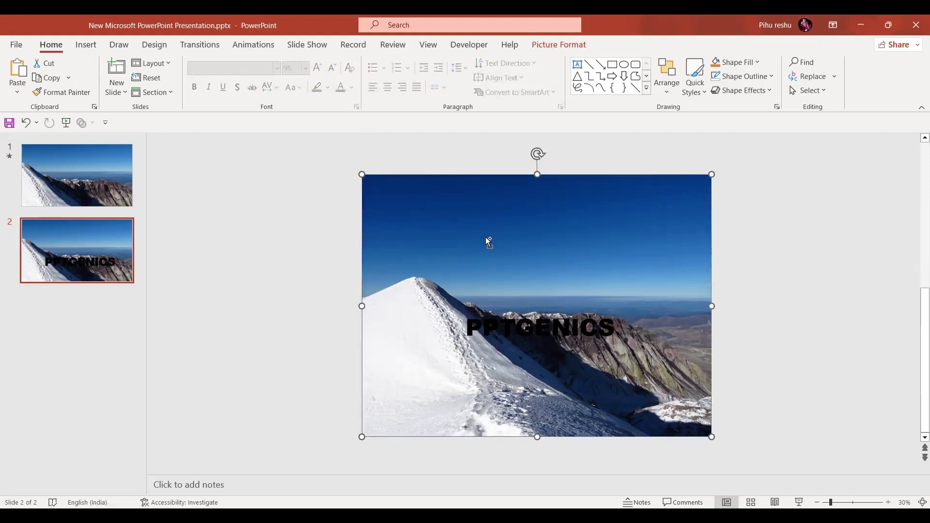
click(547, 328)
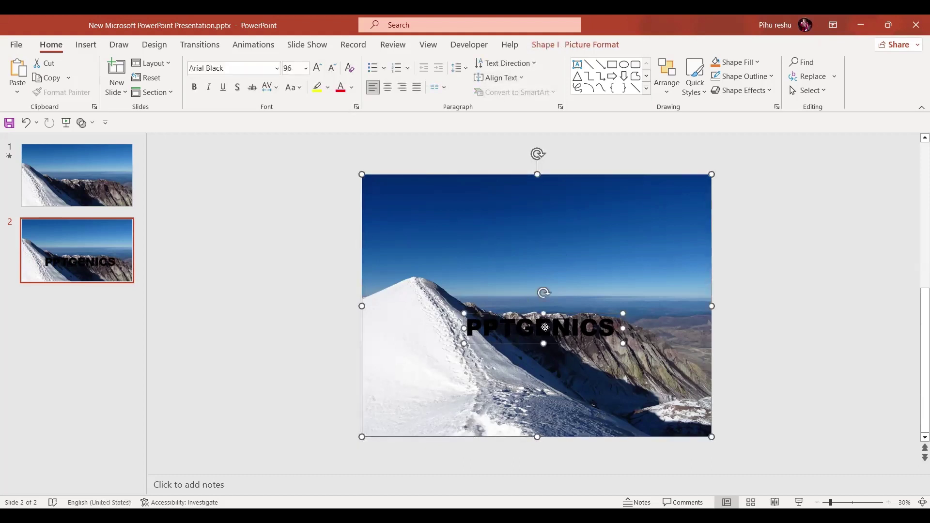
click(92, 123)
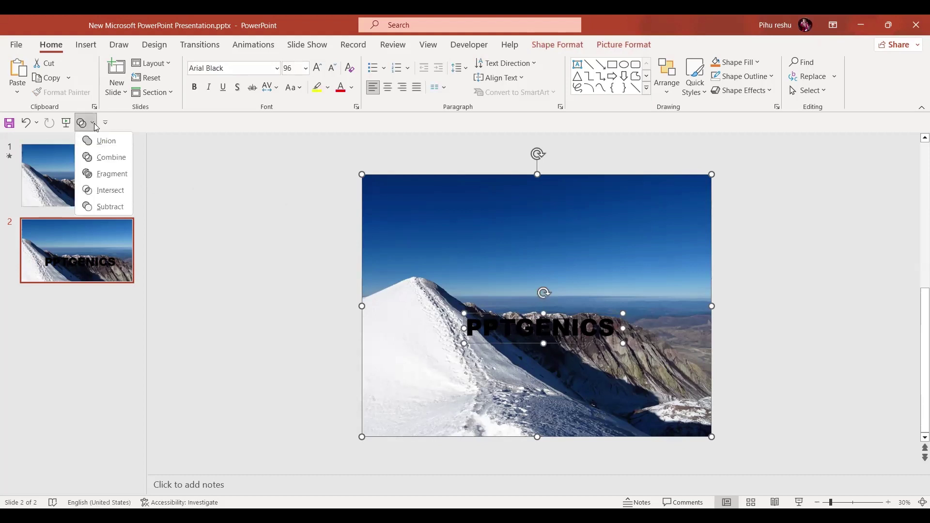
click(113, 190)
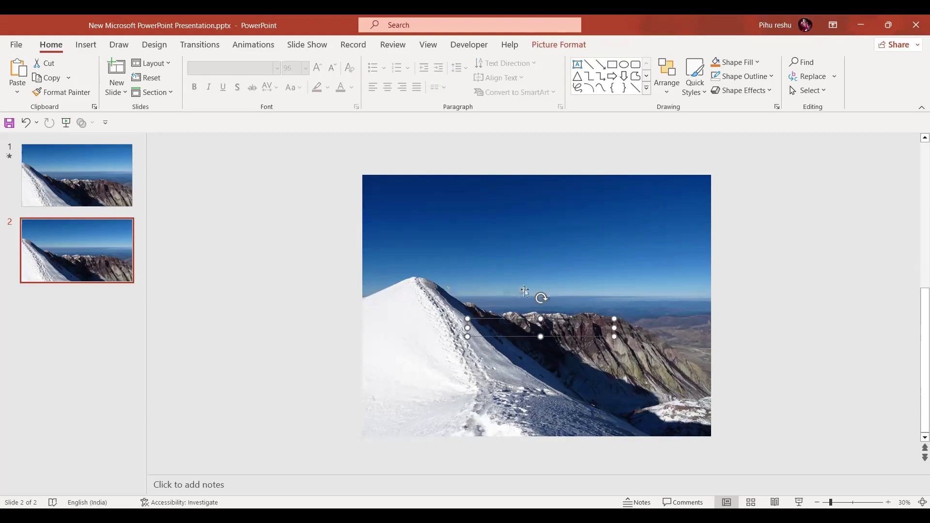
drag(570, 317, 853, 237)
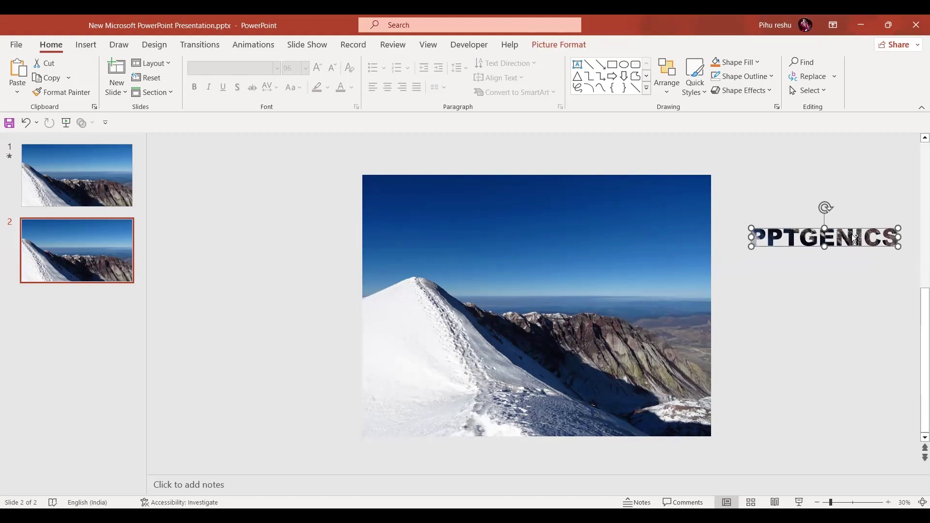
key(ctrl+z)
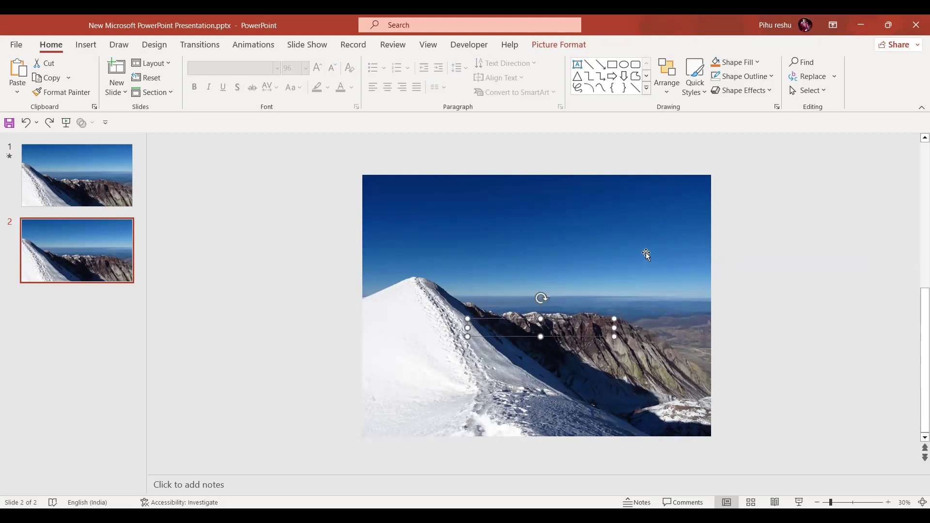
Step: Apply a Grow/Shrink emphasis animation to the mountain picture
click(532, 200)
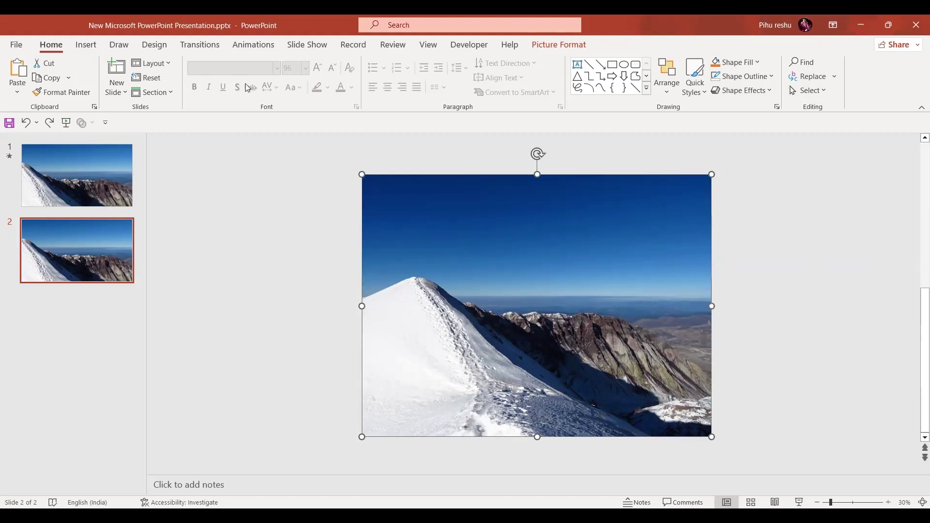
click(254, 44)
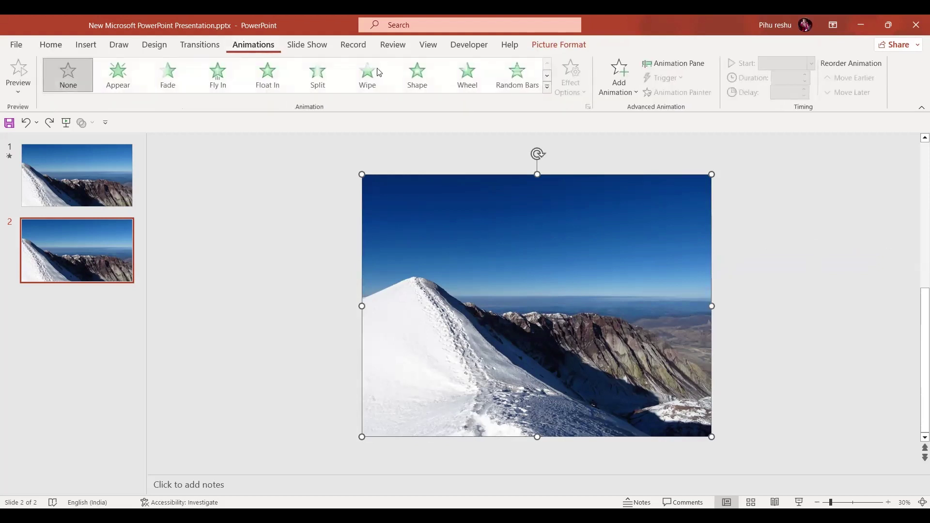
click(547, 88)
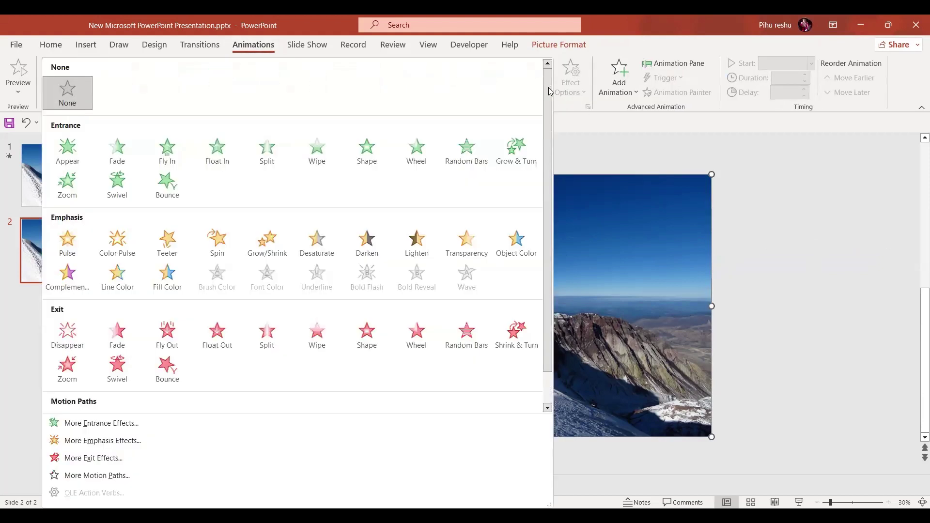
click(273, 243)
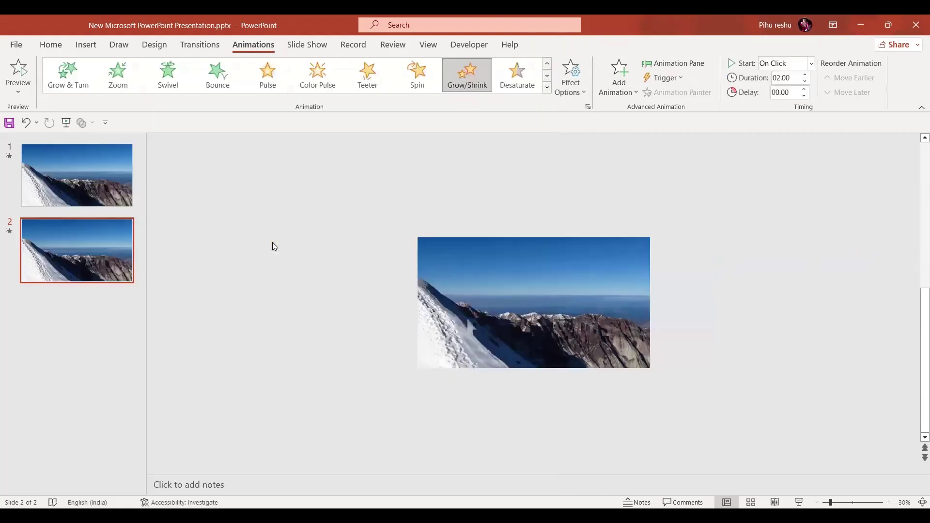
Step: In the Animation Pane, set the Grow/Shrink effect's custom size to 80%
click(689, 63)
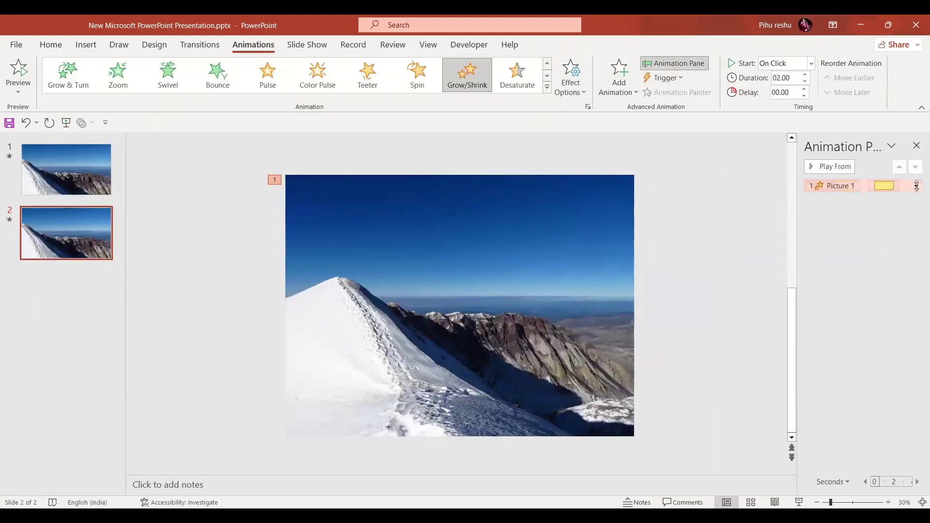
click(916, 186)
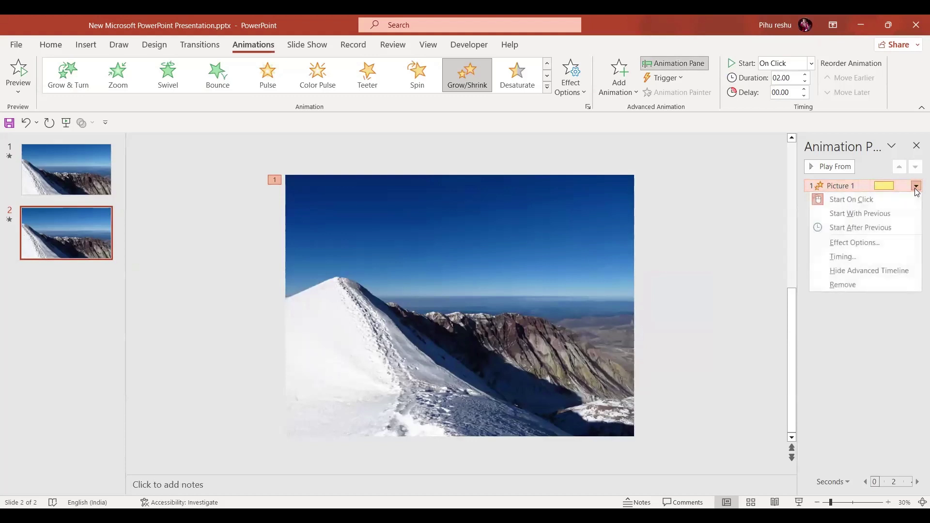
click(867, 247)
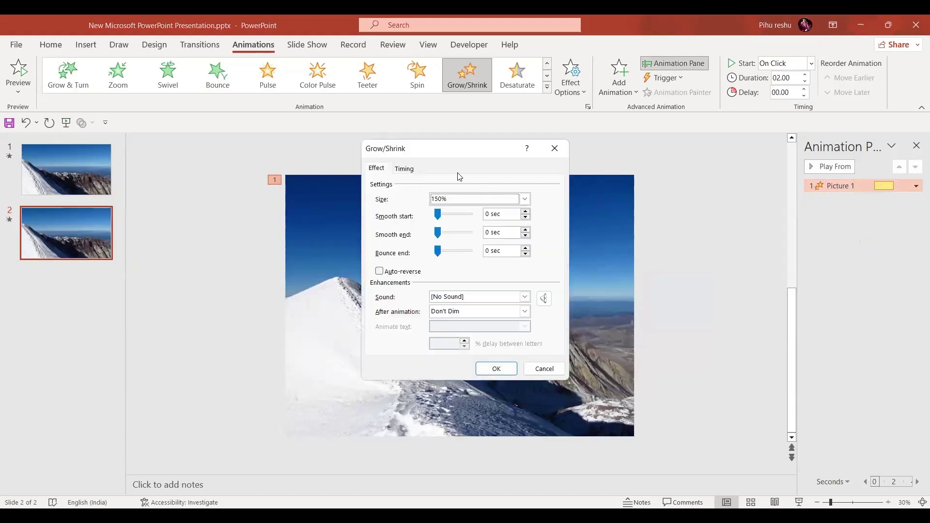
click(526, 200)
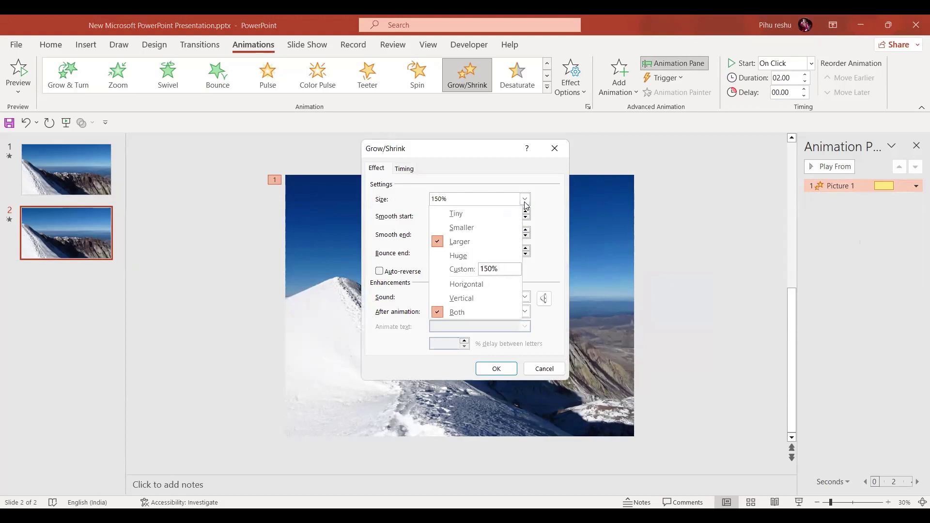
double_click(492, 269)
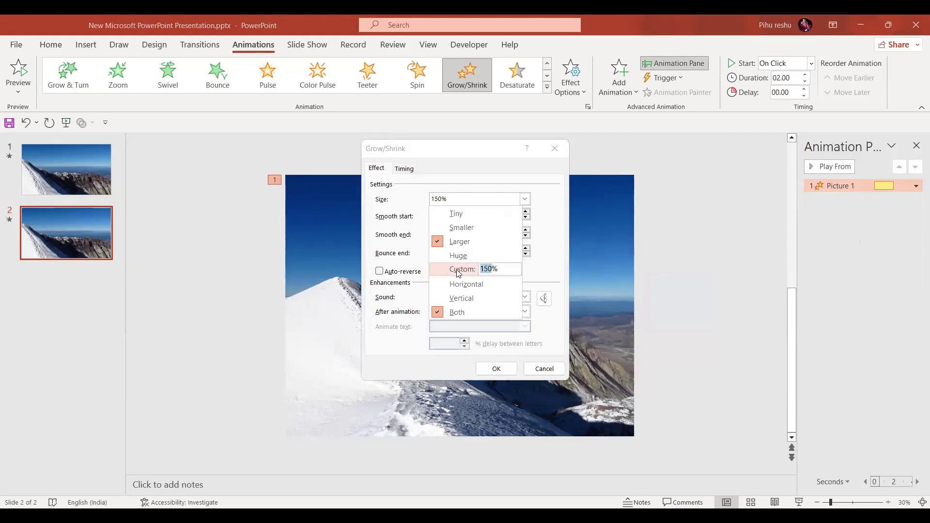
text(80)
click(457, 269)
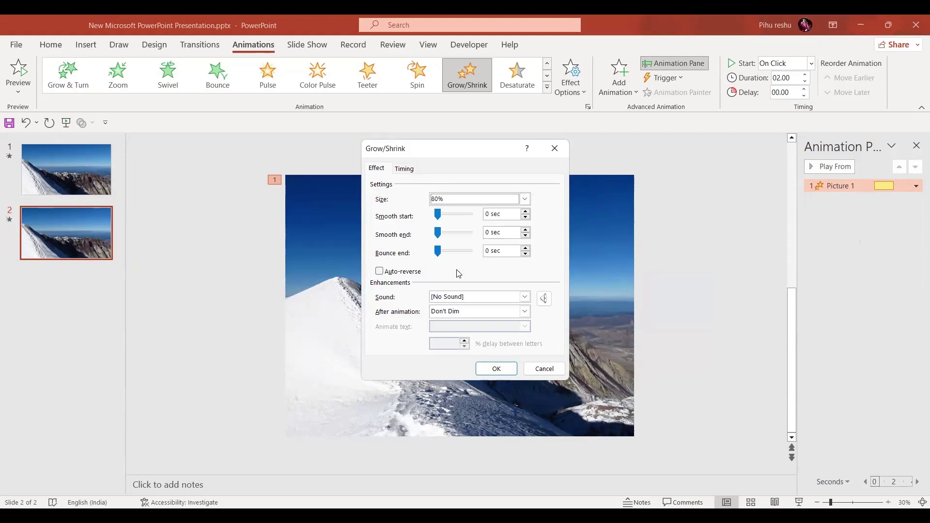
click(497, 368)
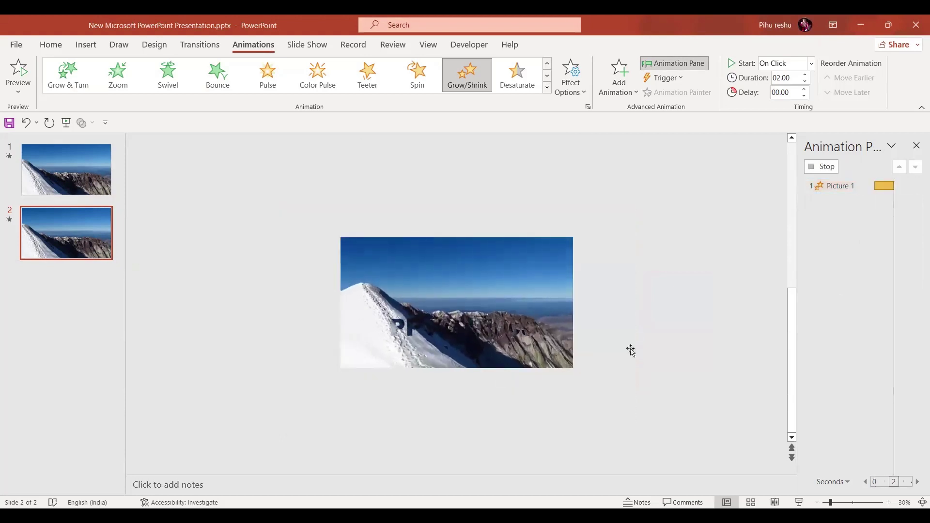
Step: Add a Lines motion path to Picture 1 after its Grow/Shrink effect
click(597, 244)
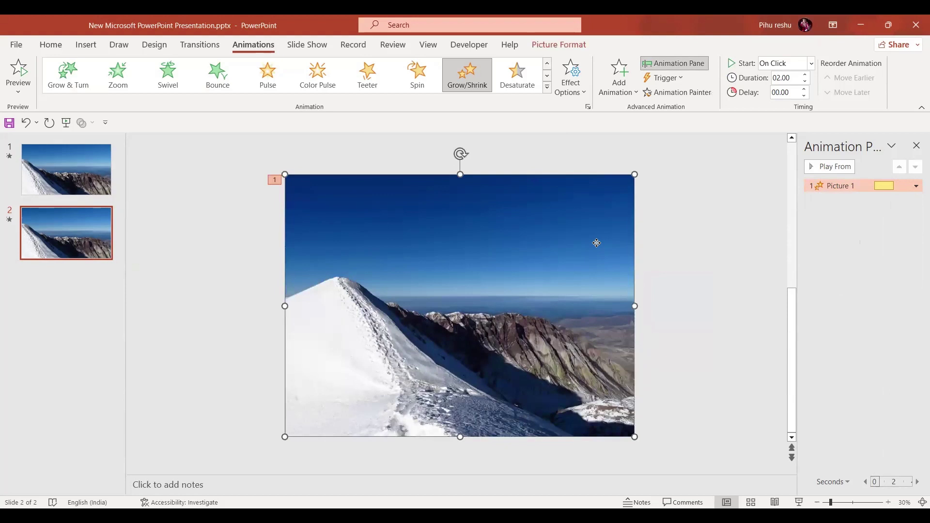
click(625, 87)
drag(853, 198, 865, 343)
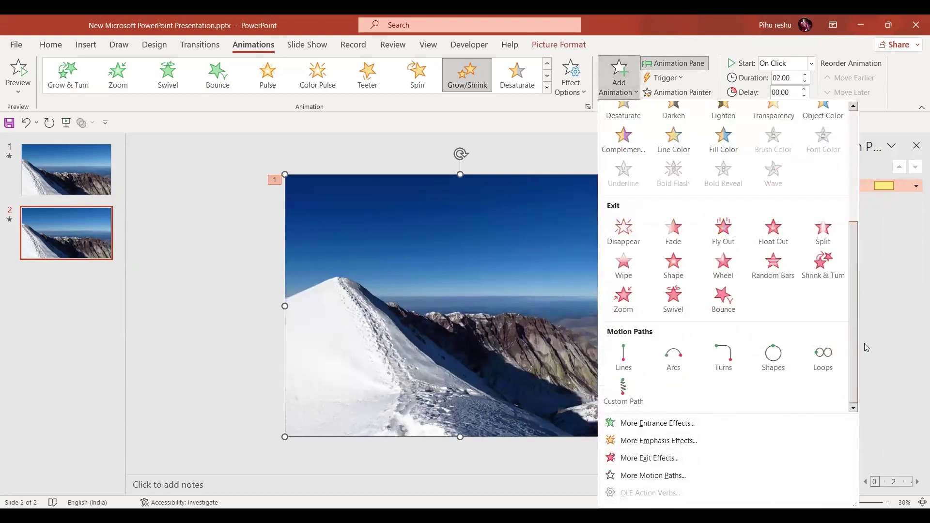
click(631, 362)
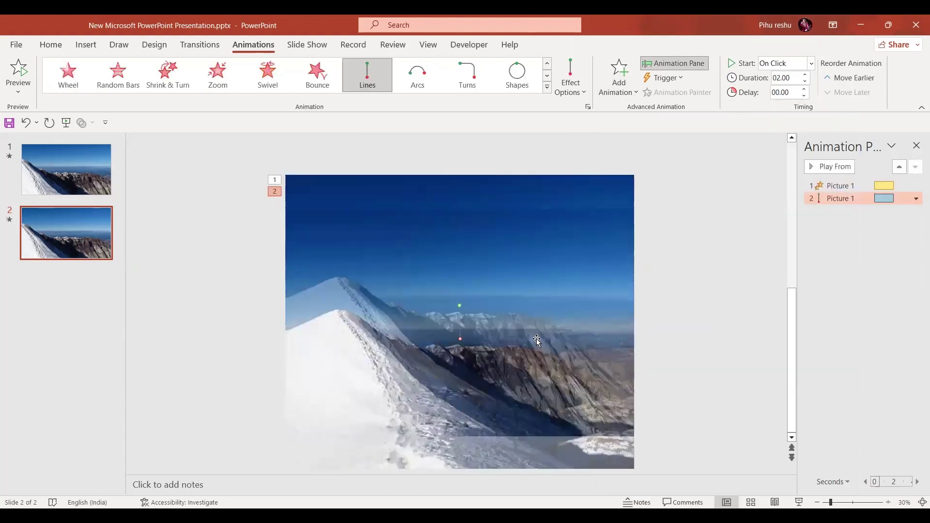
Step: Apply a Grow/Shrink emphasis to the small Picture 5 title object
click(725, 320)
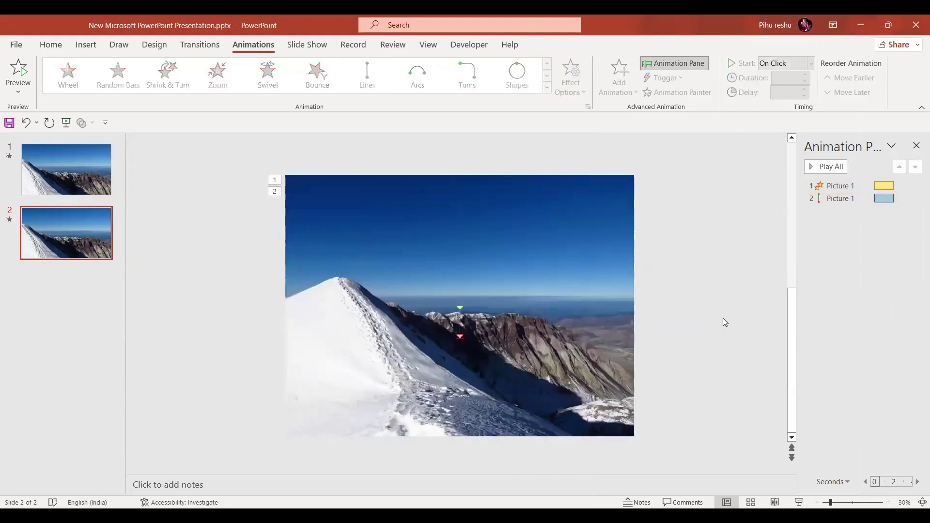
click(499, 331)
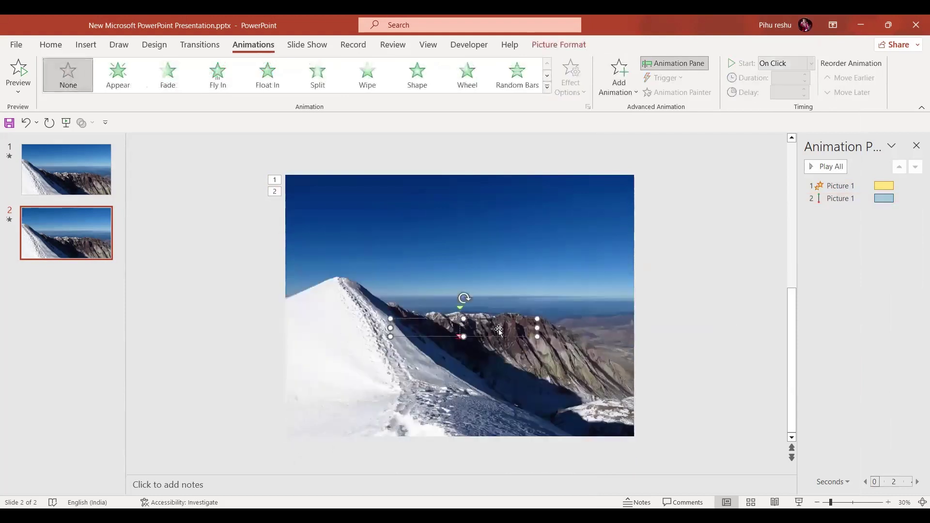
click(548, 89)
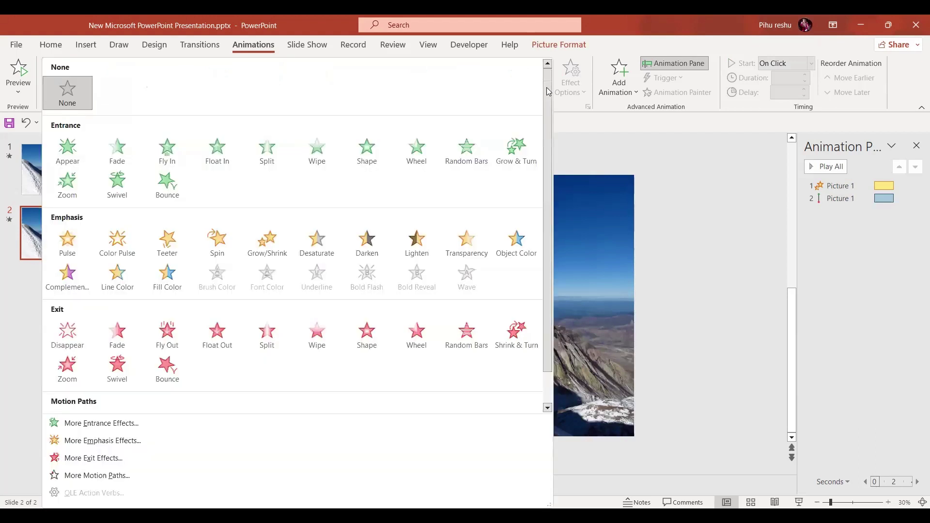
click(270, 247)
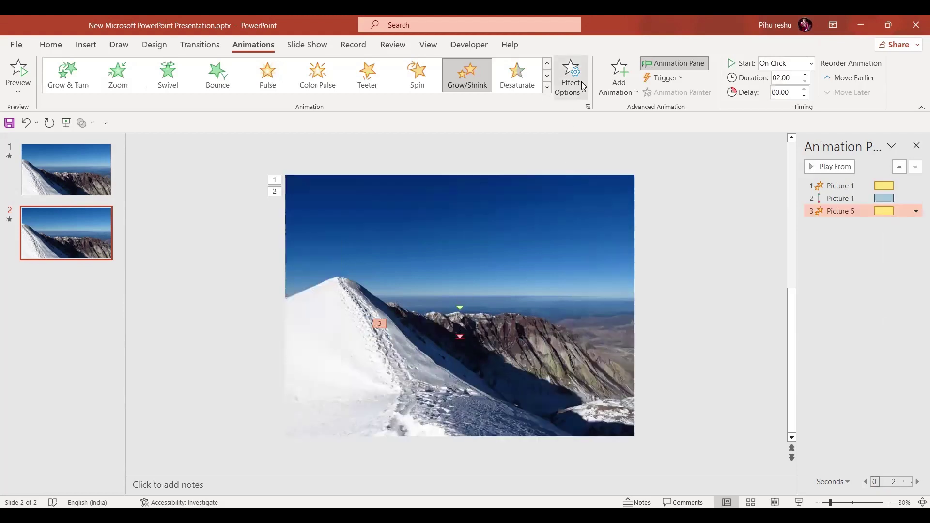
Step: Add a Lines motion path animation to Picture 5
click(438, 333)
click(440, 327)
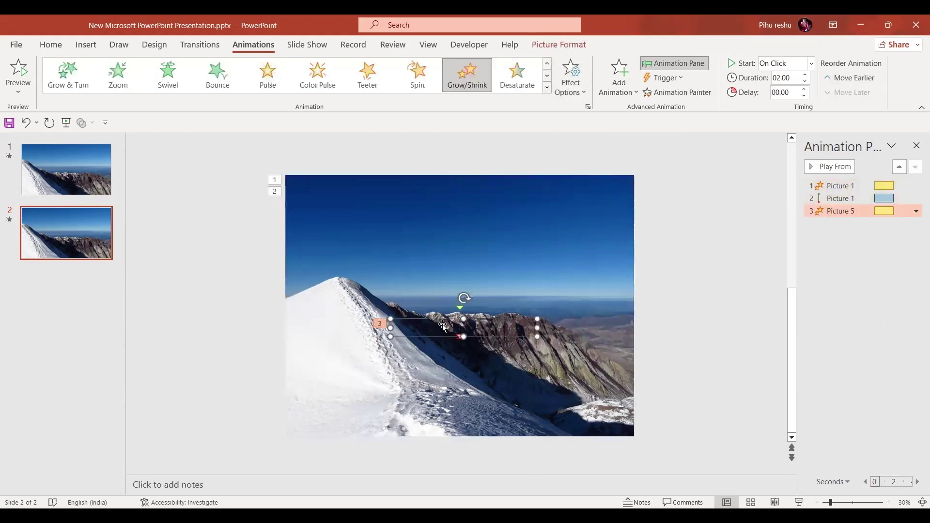
click(620, 77)
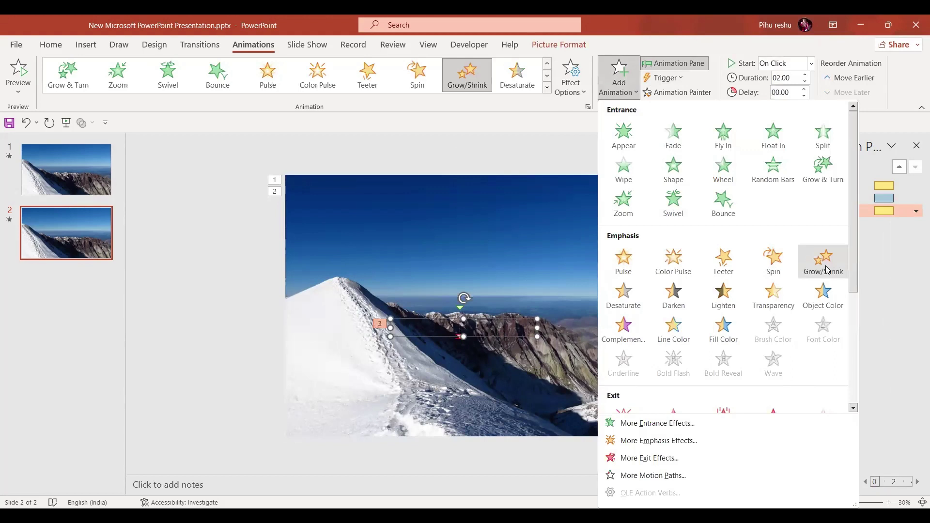
drag(852, 277, 853, 390)
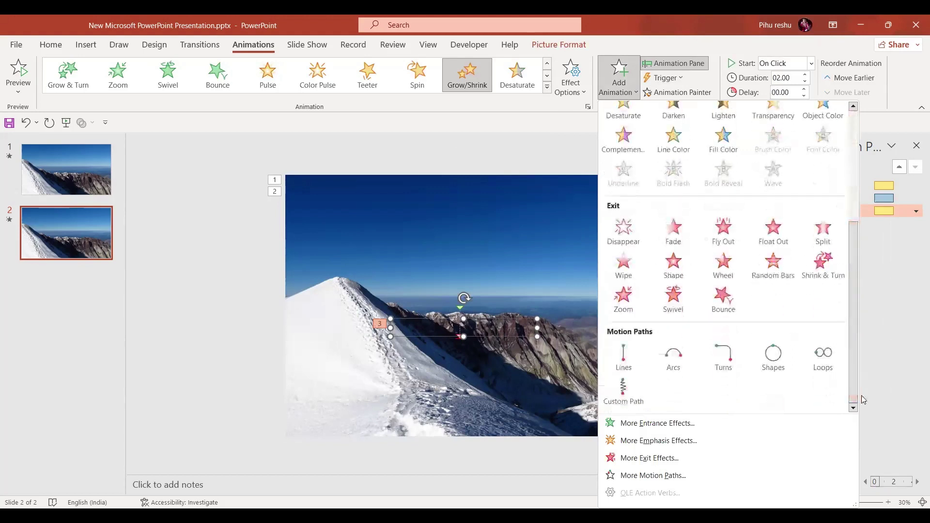
click(627, 349)
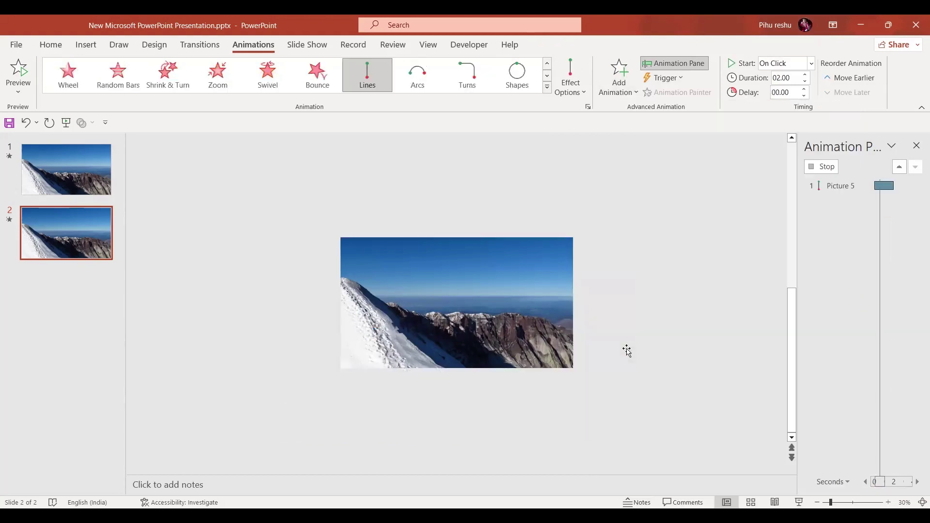
Step: Point Picture 5's motion path upward and set its Grow/Shrink custom size to 145%
click(571, 80)
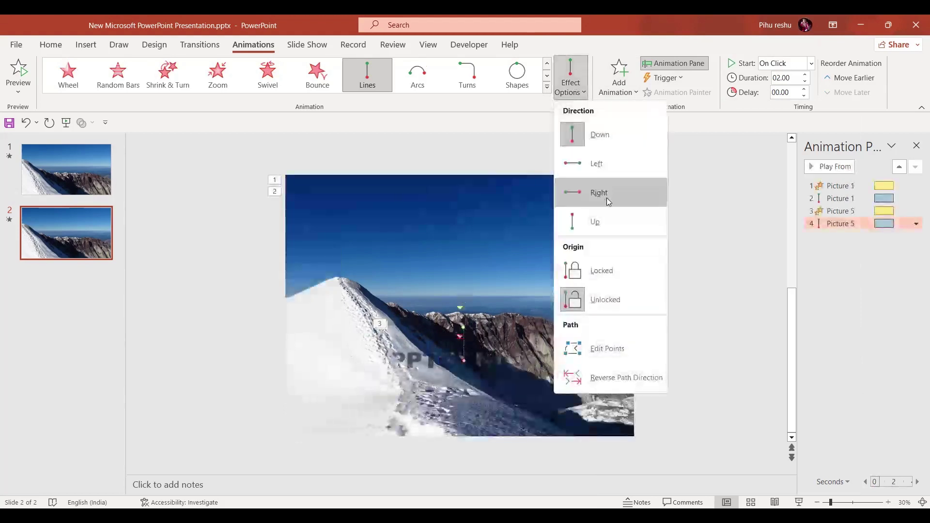
click(608, 224)
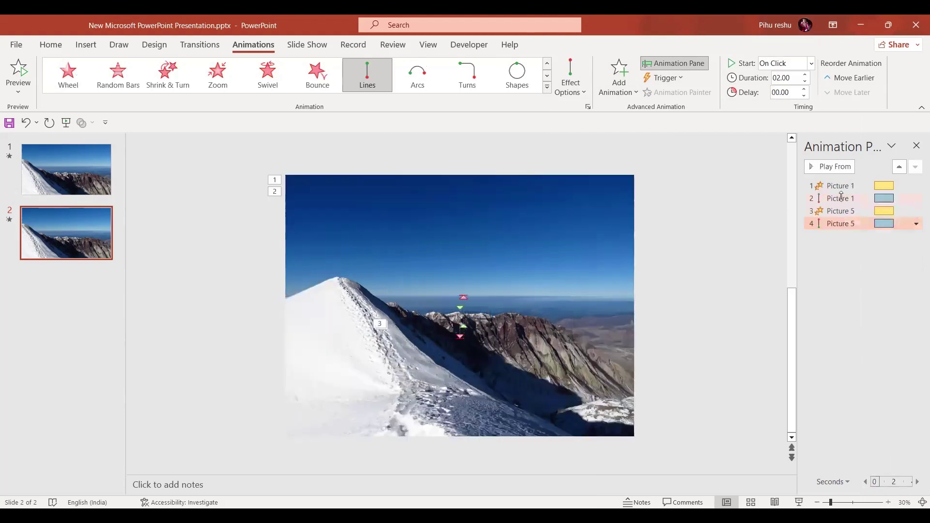
click(841, 212)
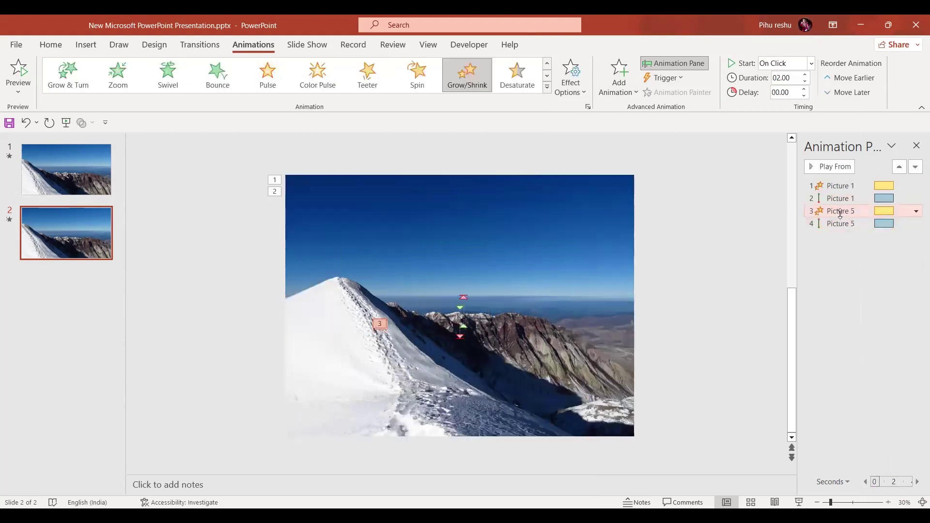
click(916, 212)
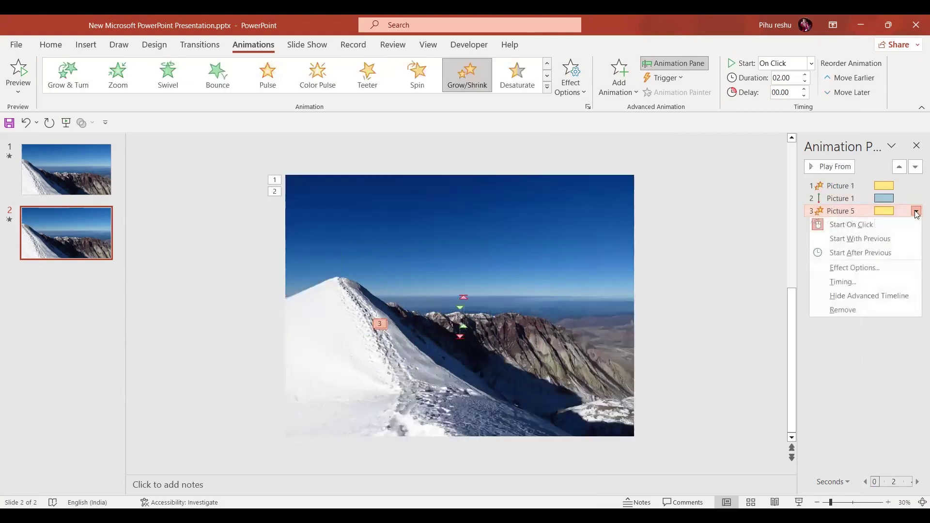
click(851, 270)
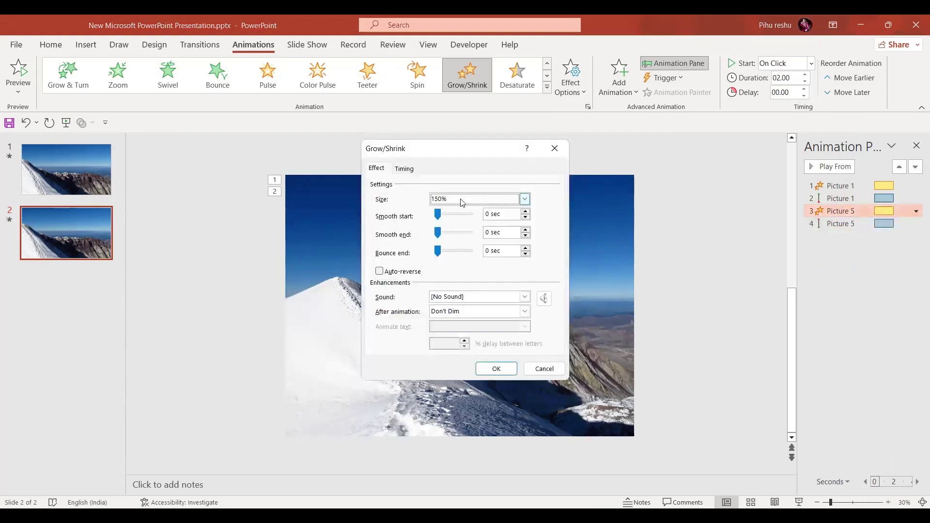
click(462, 201)
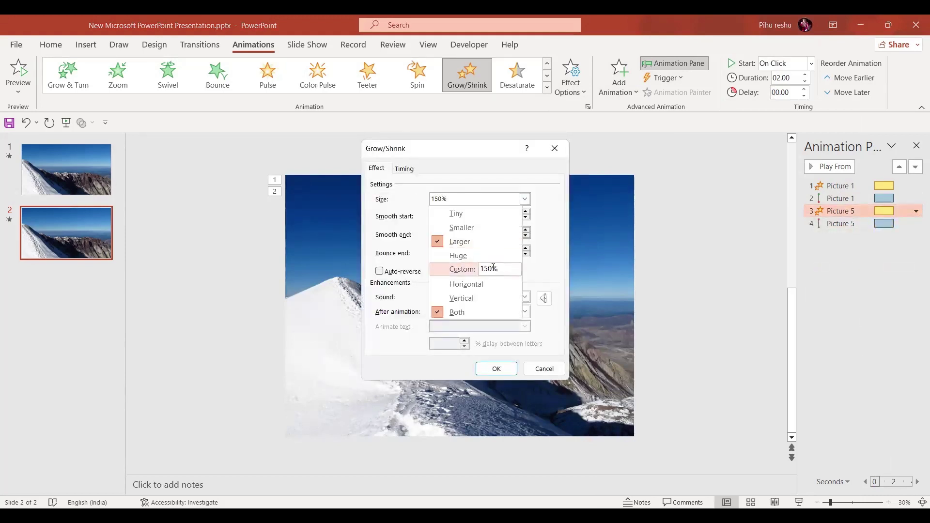
key(BackSpace)
key(BackSpace)
key(Return)
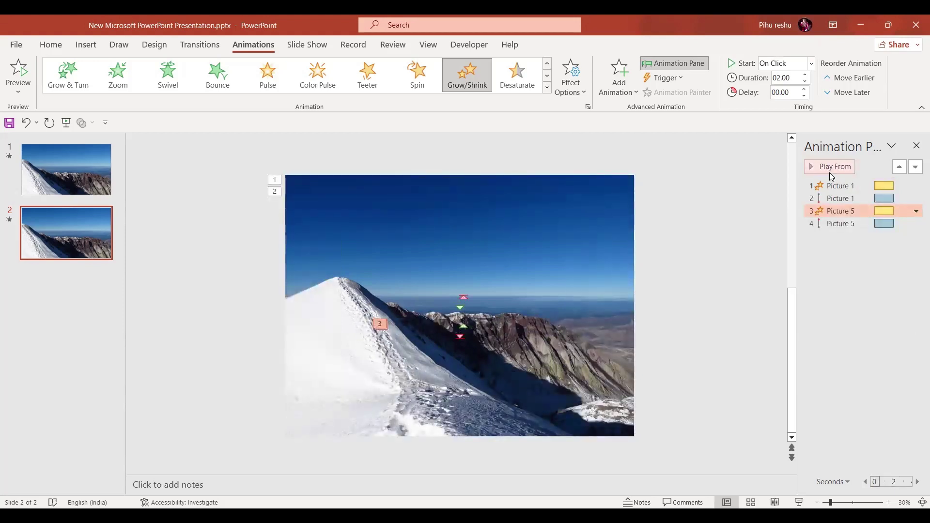
Step: Set all four slide-2 animations to Start With Previous with a 10-second duration
click(838, 188)
key(ctrl+a)
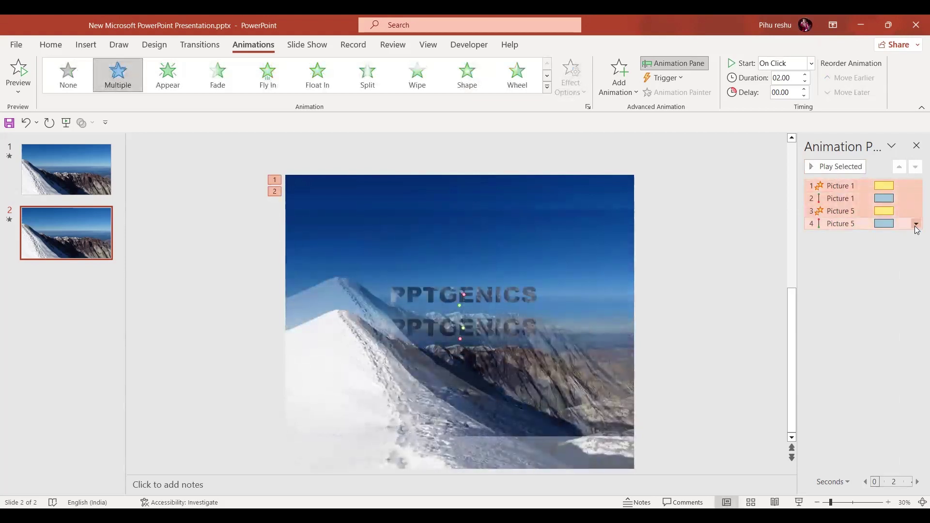
click(916, 224)
click(866, 252)
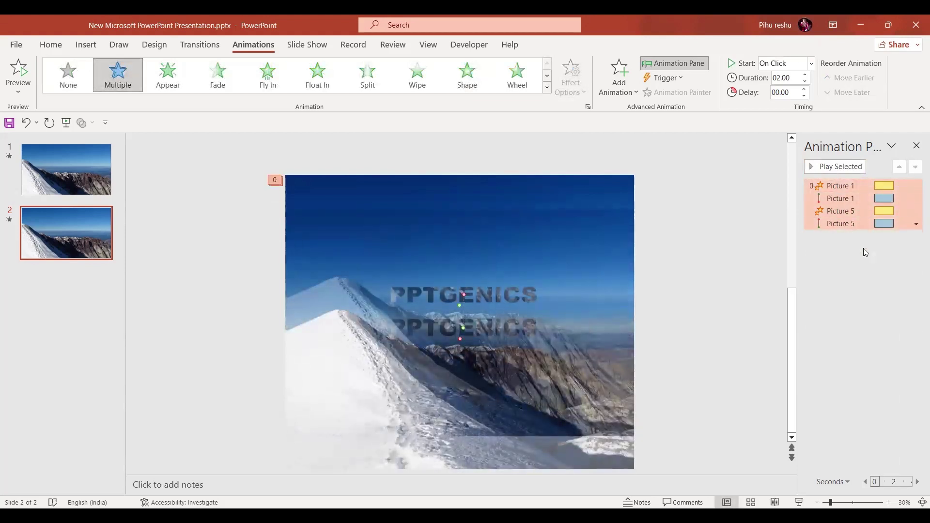
click(794, 77)
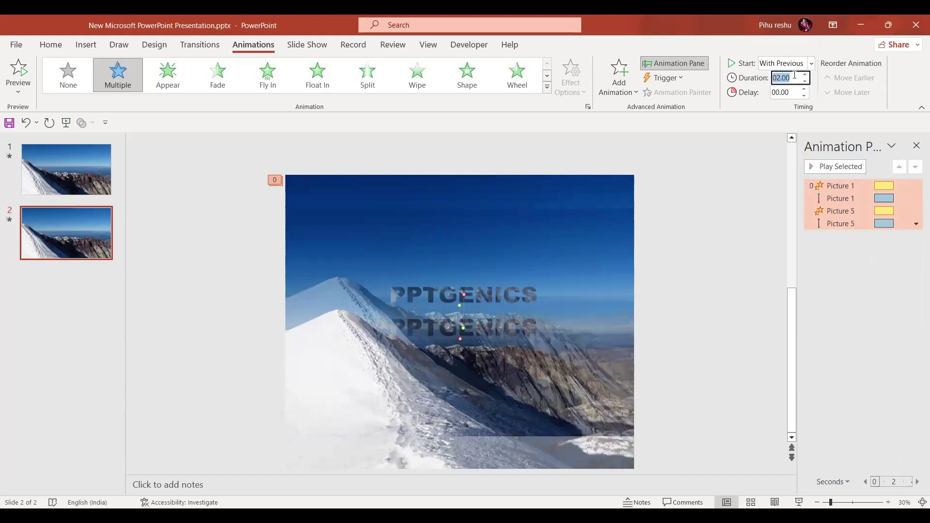
text(10)
key(Return)
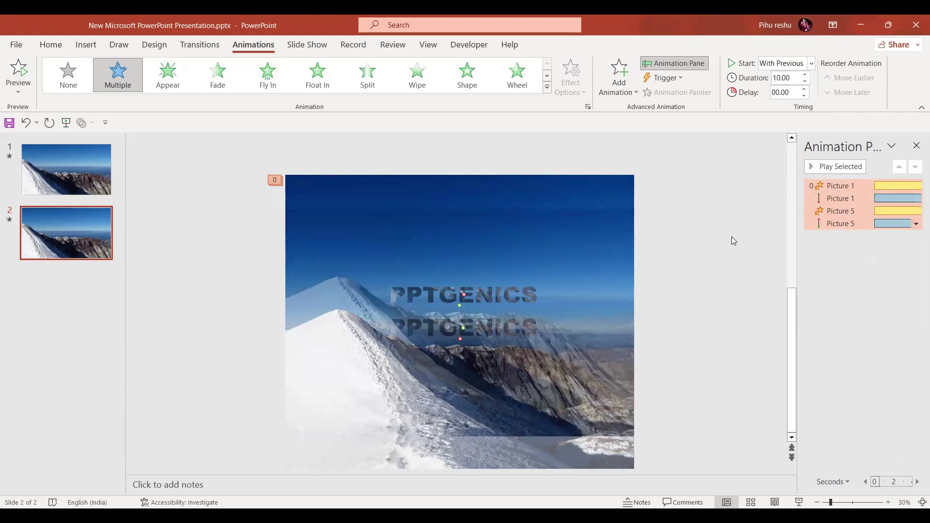
click(732, 241)
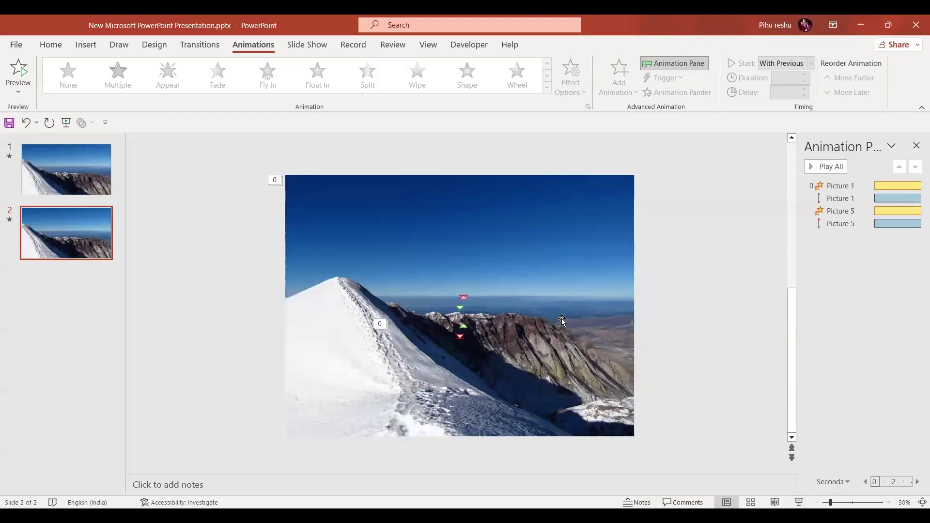
Step: Add a Line Color emphasis to Picture 5 and set its colour to Yellow
click(495, 328)
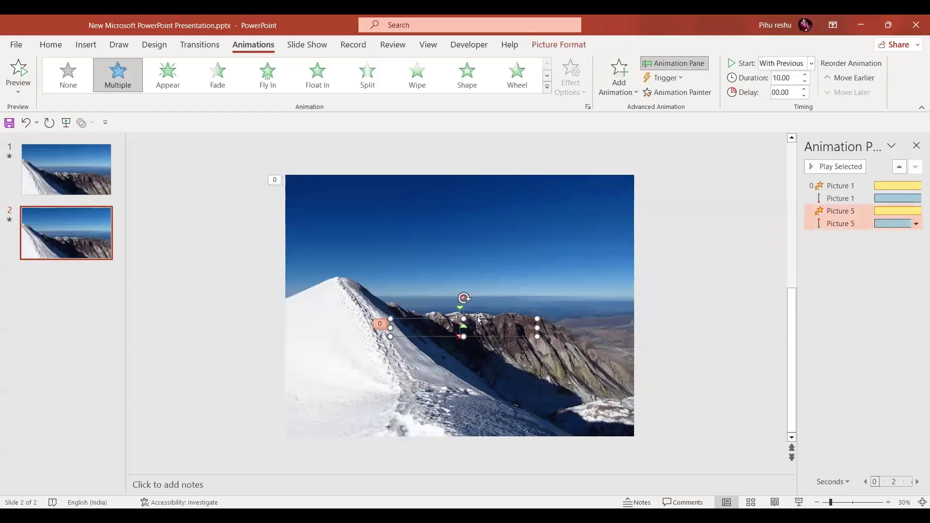
click(633, 90)
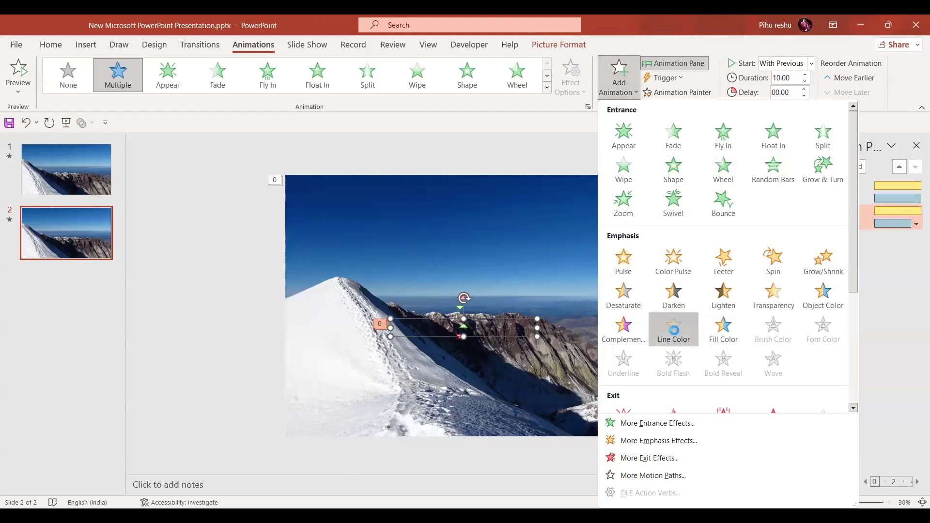
click(677, 335)
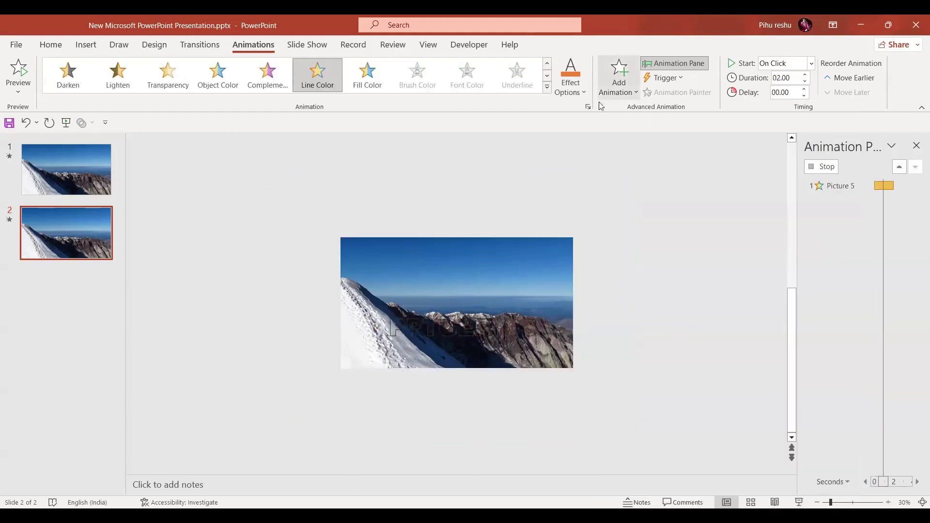
click(581, 92)
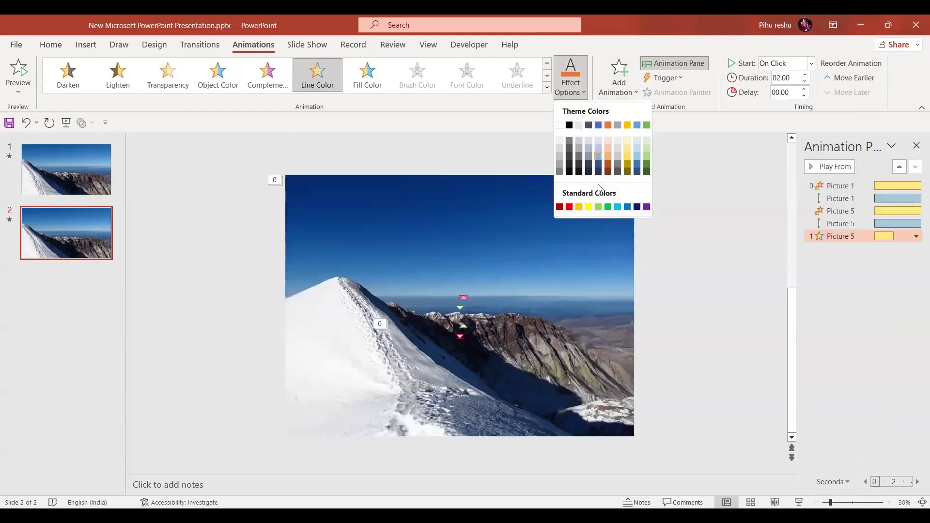
click(589, 207)
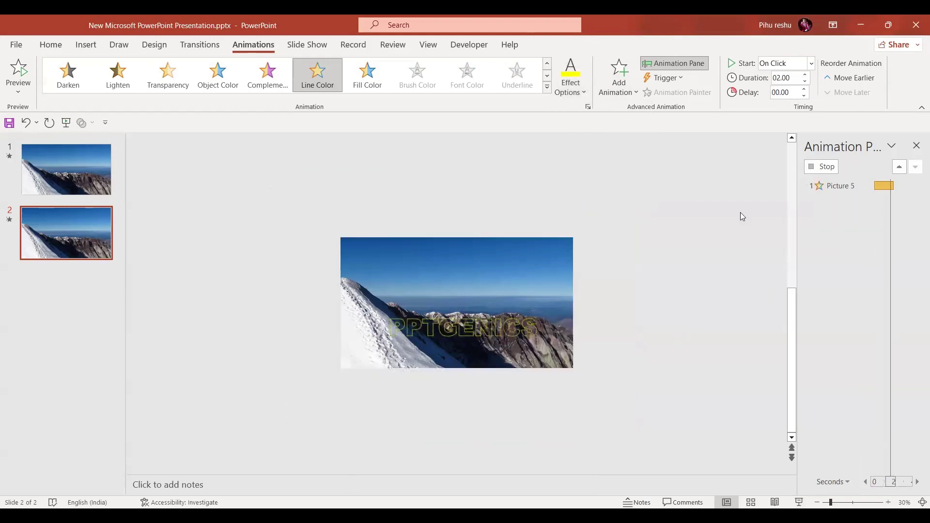
Step: Give Picture 5's Line Color effect the black-to-green gradient style and a 1.32-second smooth start
click(916, 237)
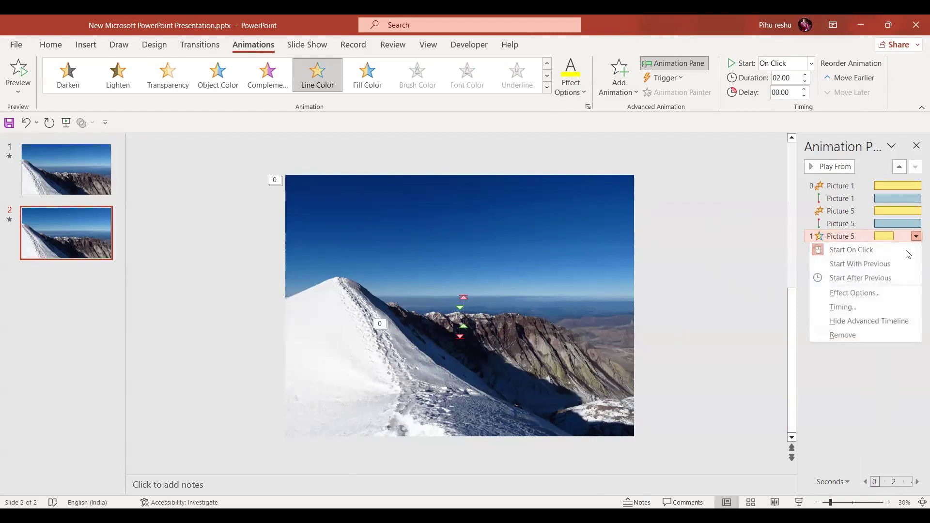
click(850, 294)
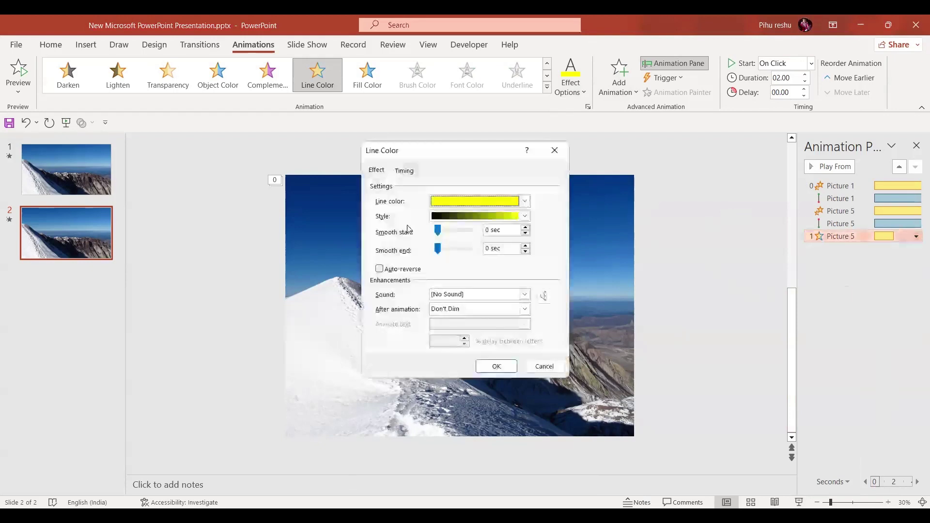
click(525, 217)
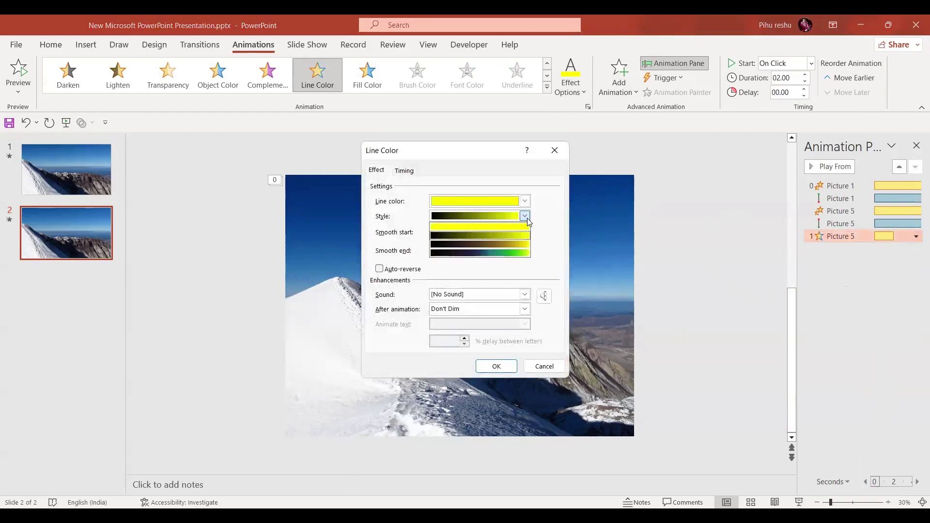
click(520, 254)
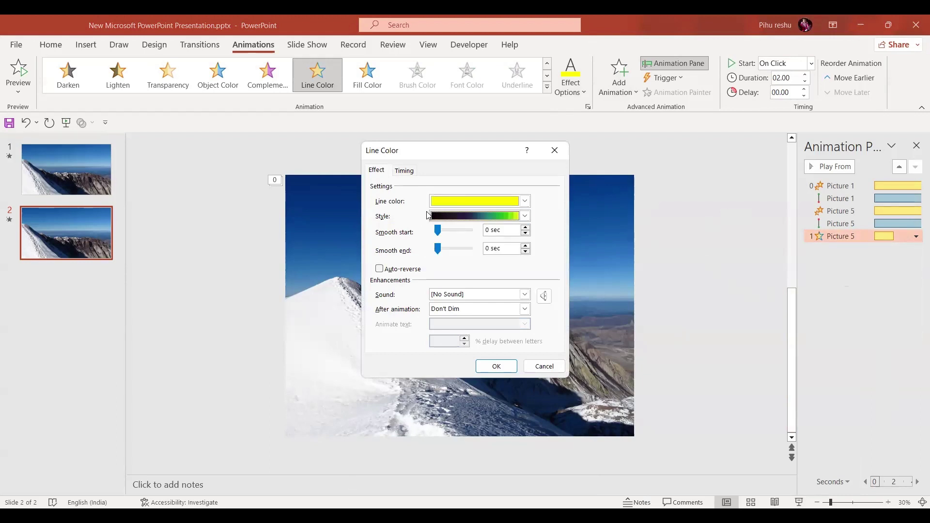
drag(438, 233, 464, 236)
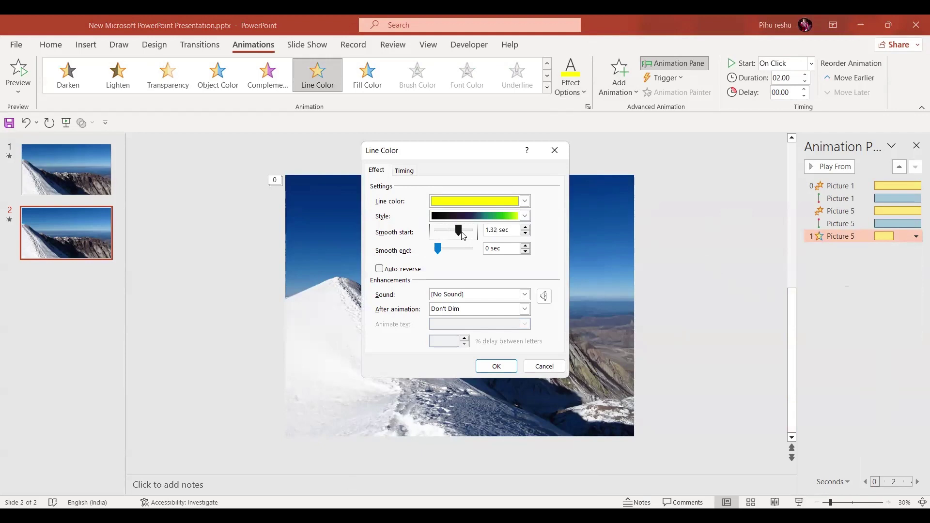
click(495, 367)
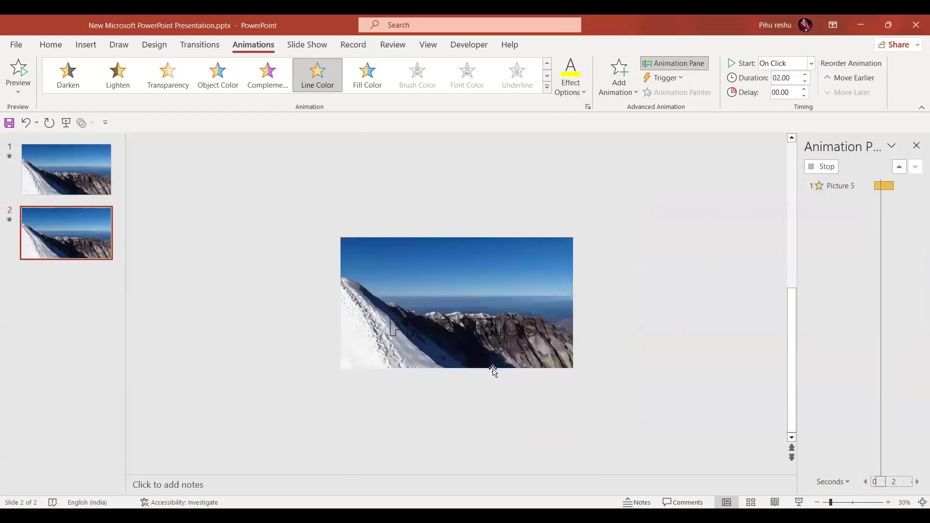
Step: Set the Line Color effect's duration to 5 seconds and make it start With Previous
click(794, 78)
text(5)
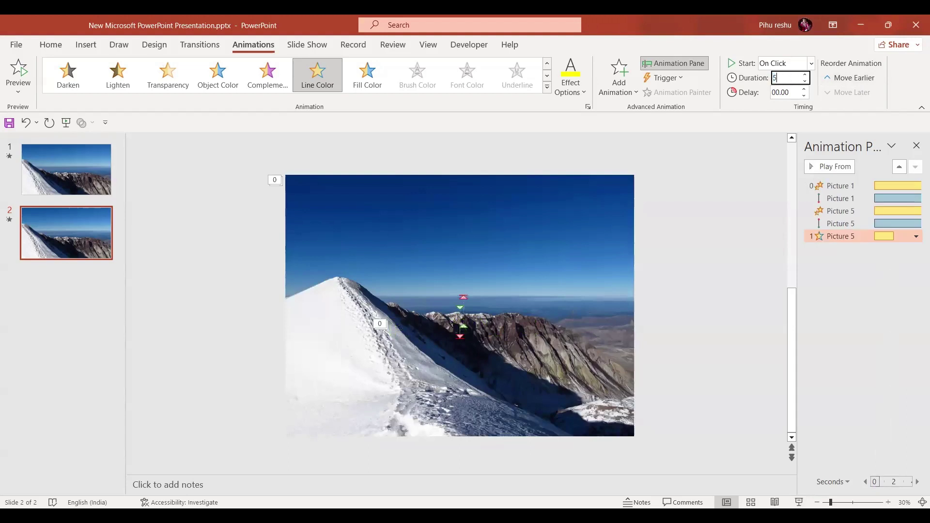
key(Return)
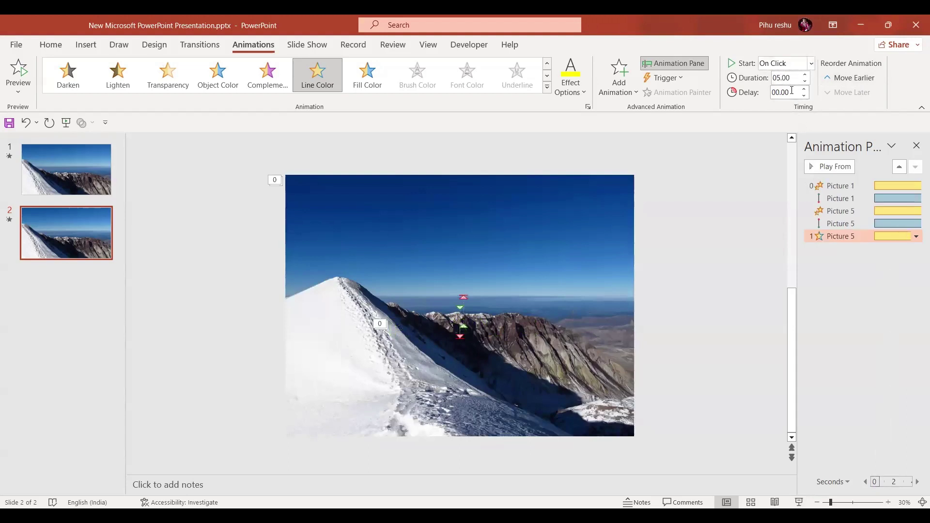
click(917, 237)
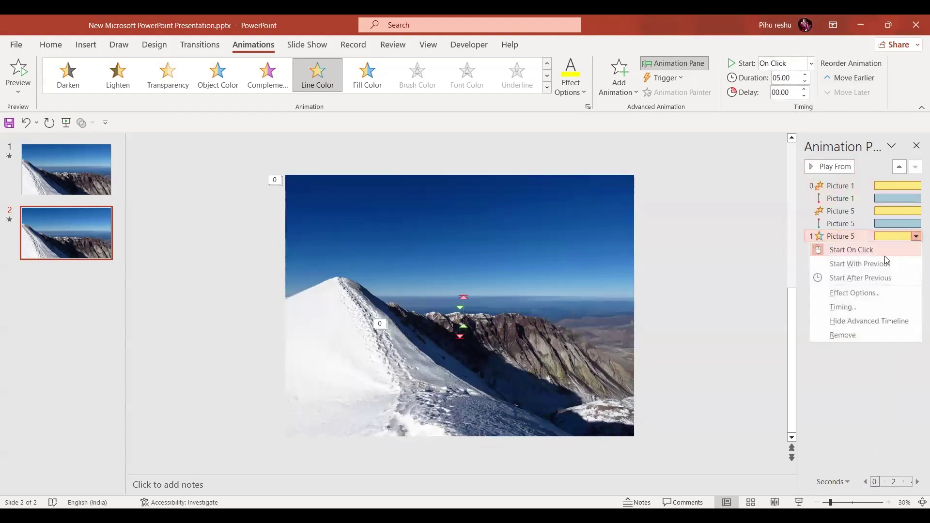
click(858, 264)
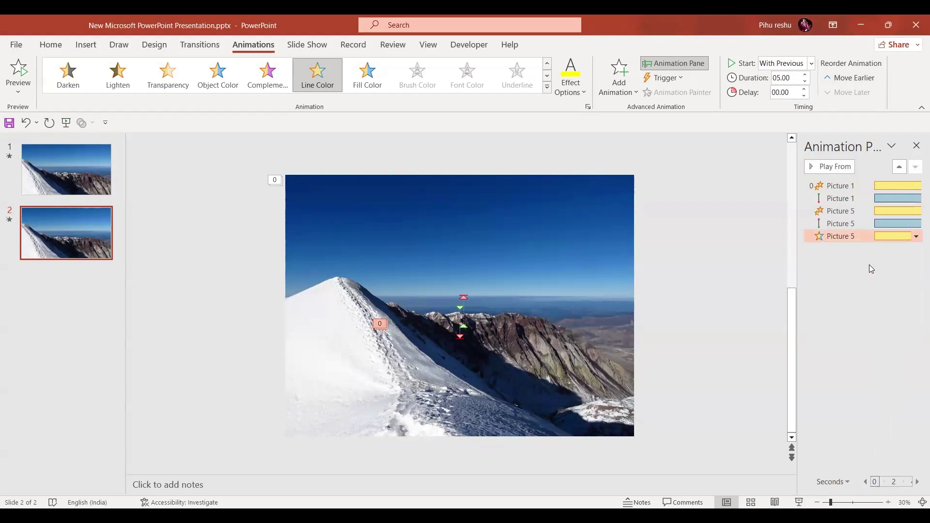
Step: Raise the Line Color effect's start delay to 06.00 seconds
click(805, 90)
drag(805, 90, 804, 91)
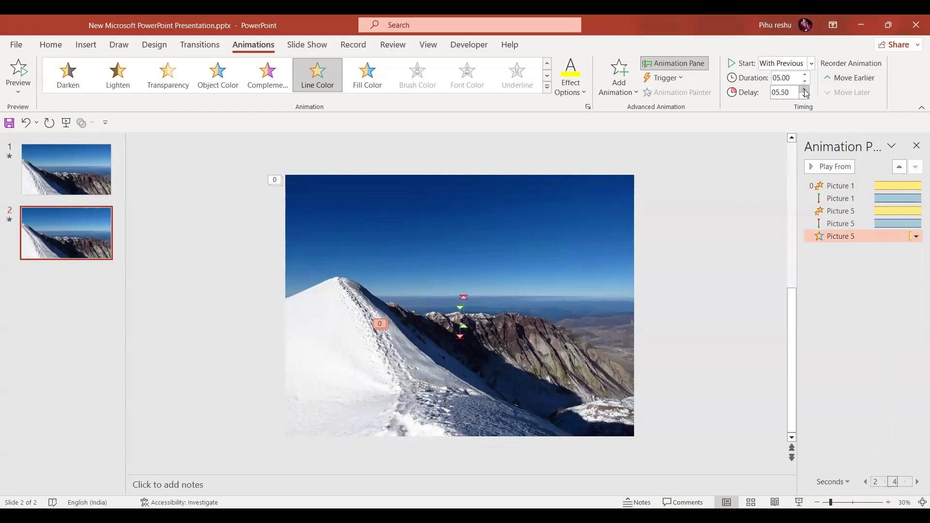
click(805, 90)
click(805, 90)
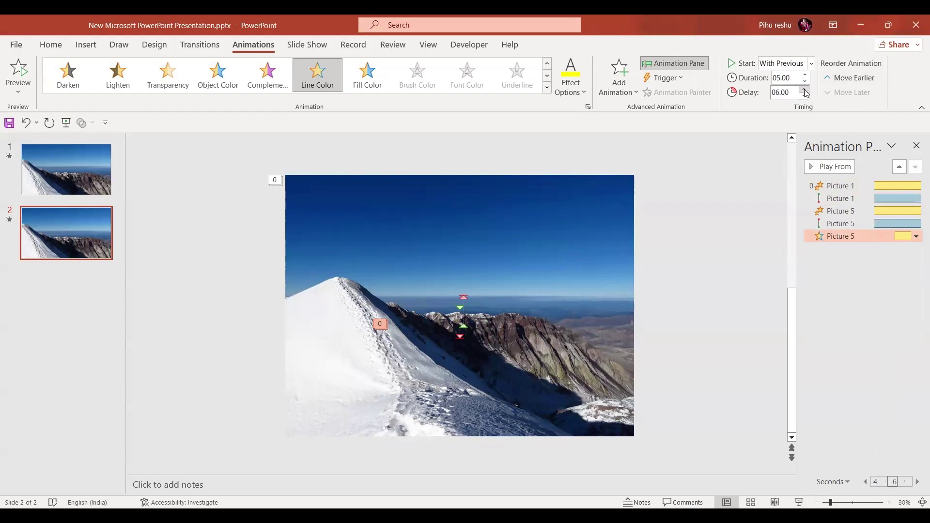